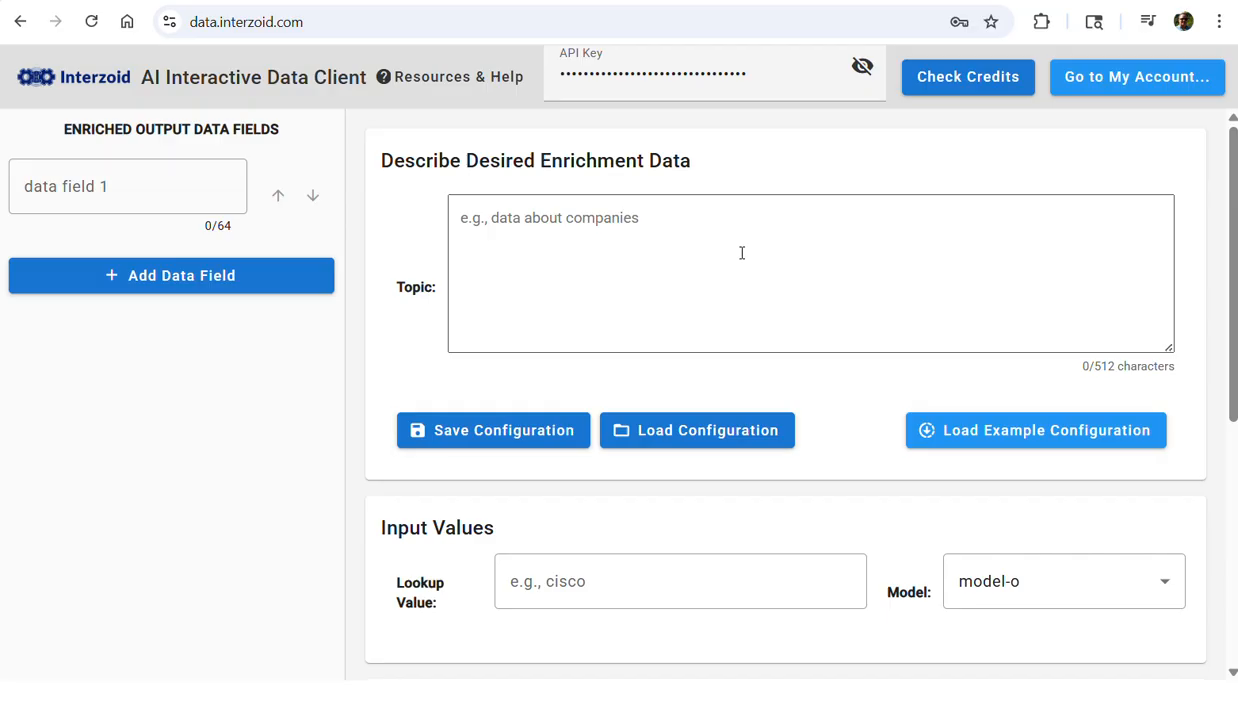
- Set the enrichment topic to "Ultimate Parent Company Information"
click(708, 99)
click(616, 221)
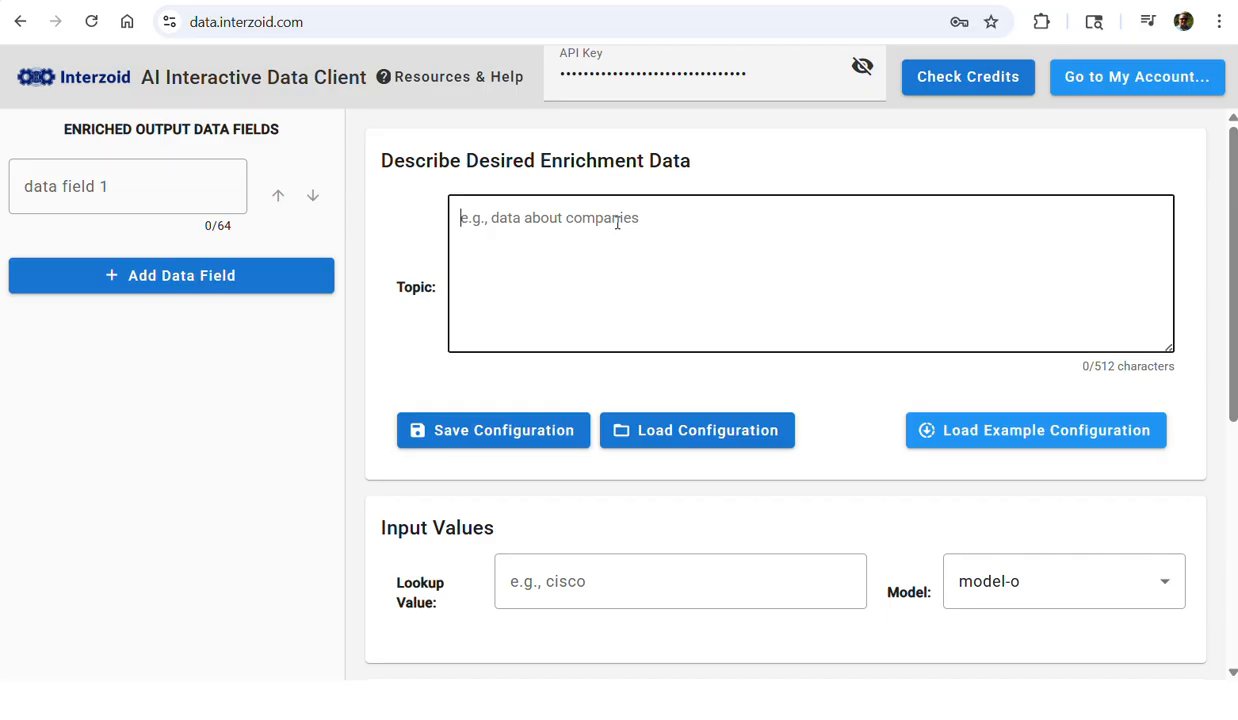
text(Ult)
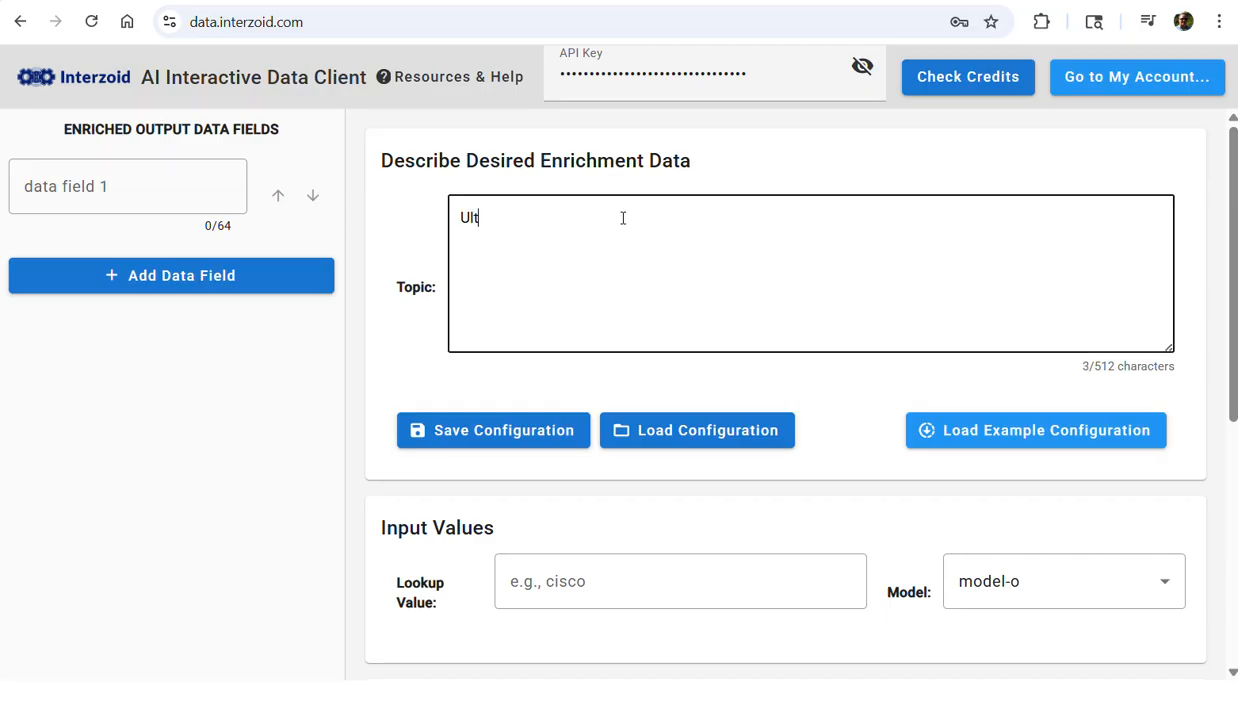
text(imate Pa)
text(ten)
key(BackSpace)
key(BackSpace)
key(BackSpace)
text(ren)
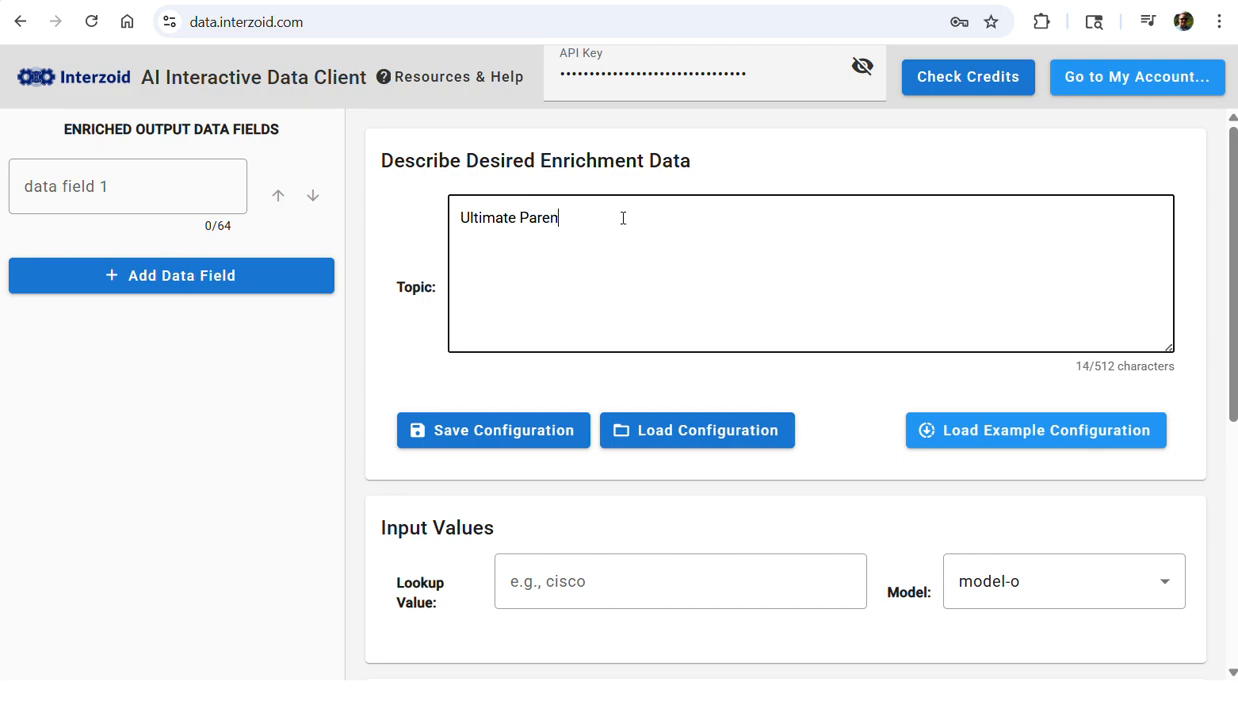
text(t Company Information)
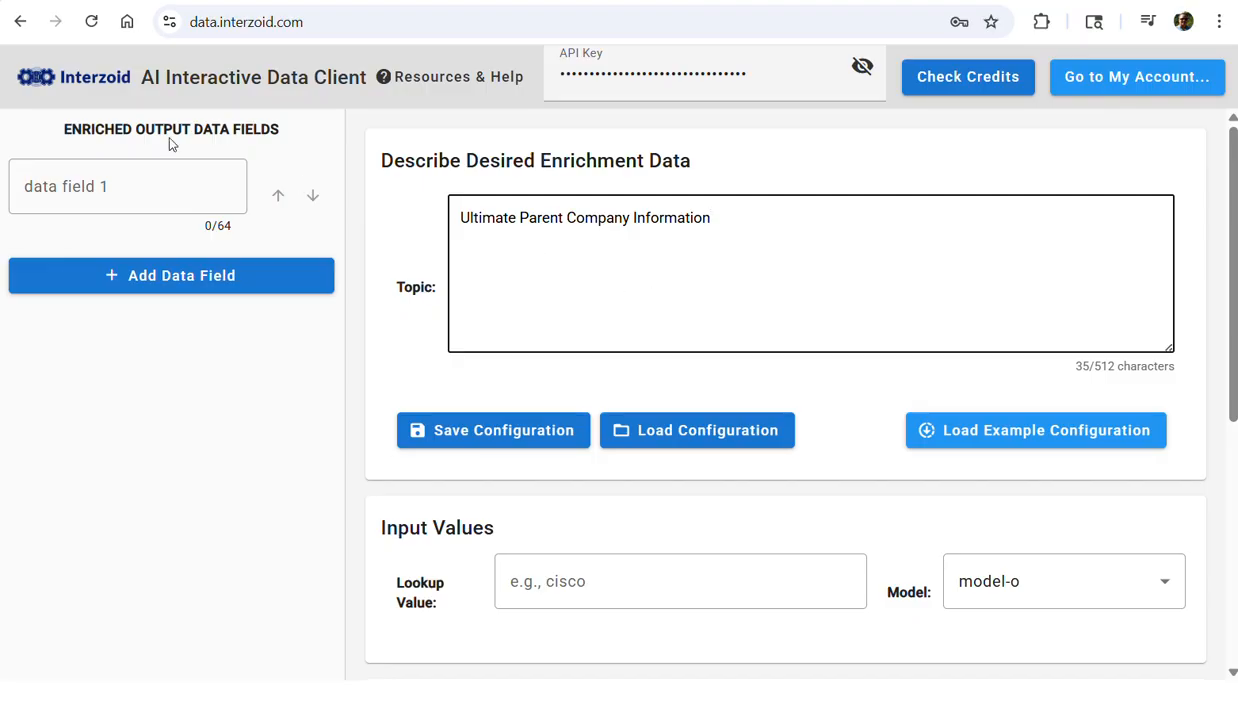
- Name the first enriched output data field "Ultimate Parent Company Name"
mouse_move(183, 153)
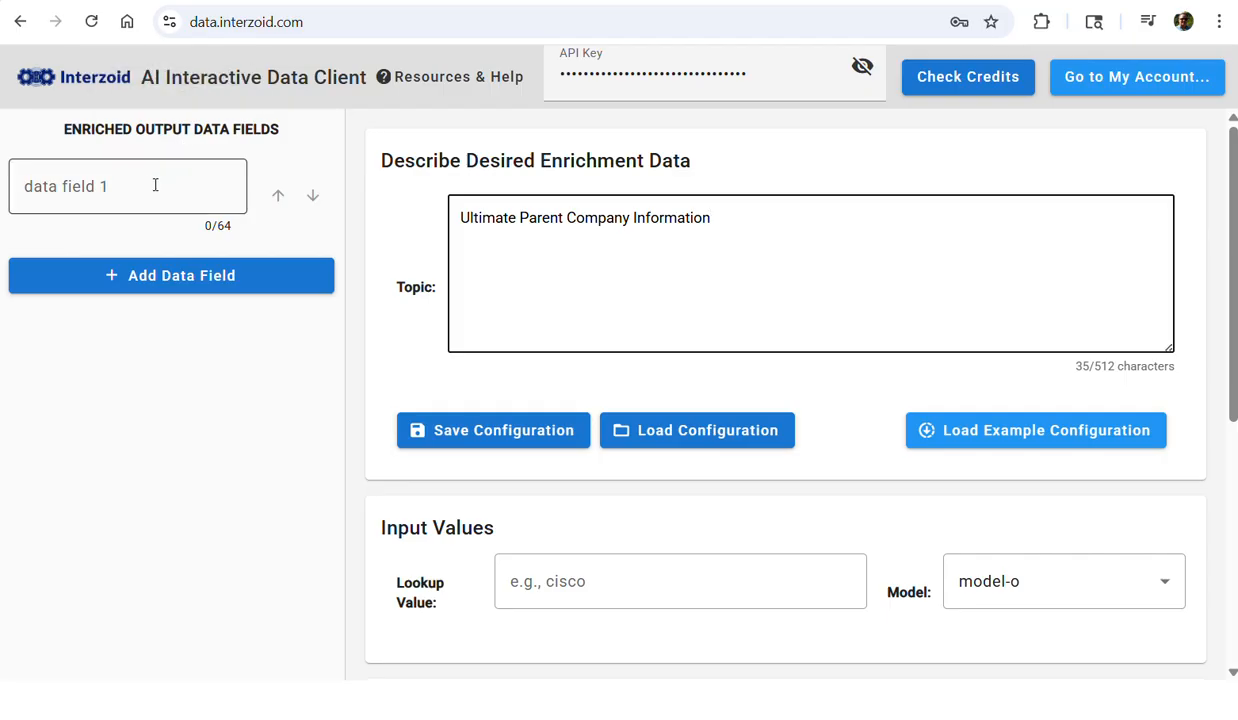
click(155, 185)
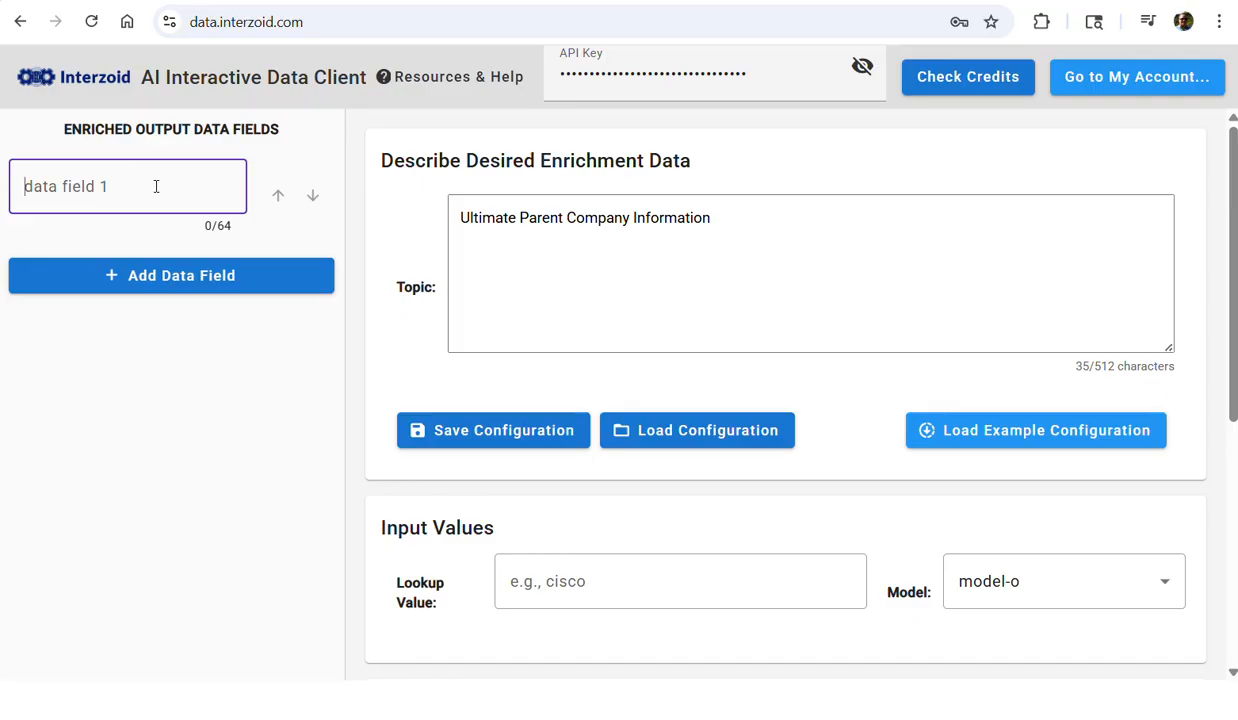
text(Ultimate Parent )
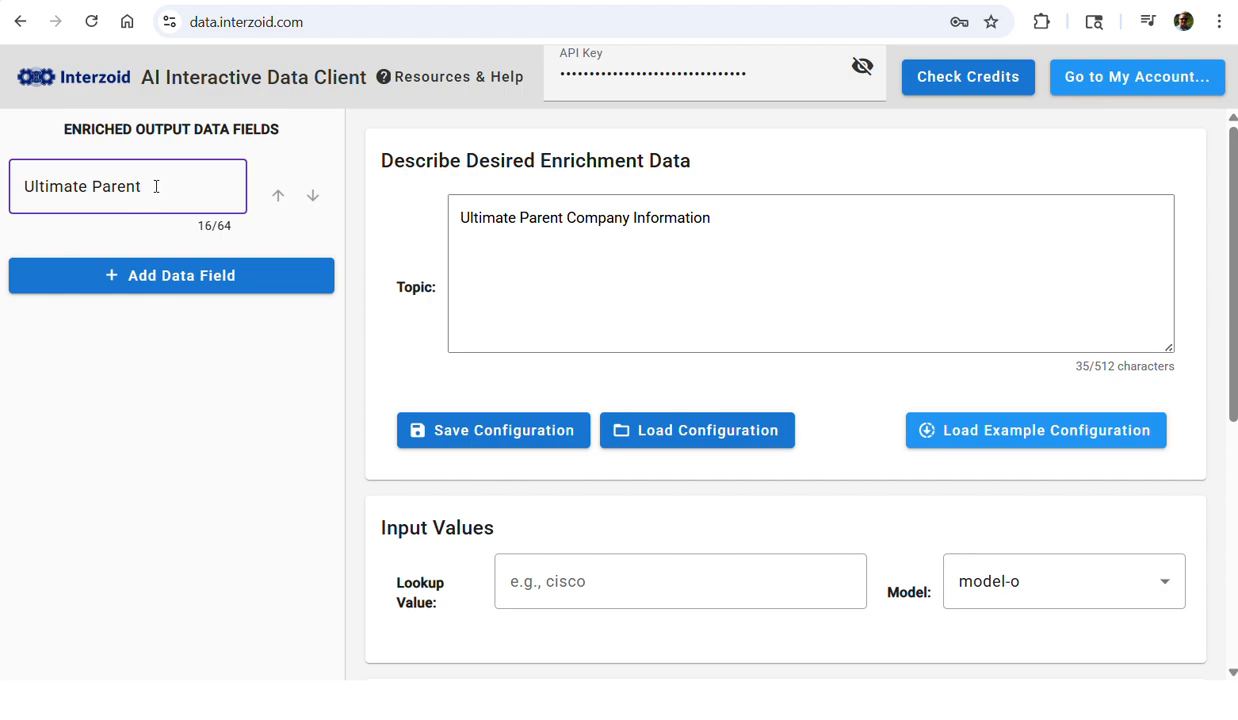
text(Company Name)
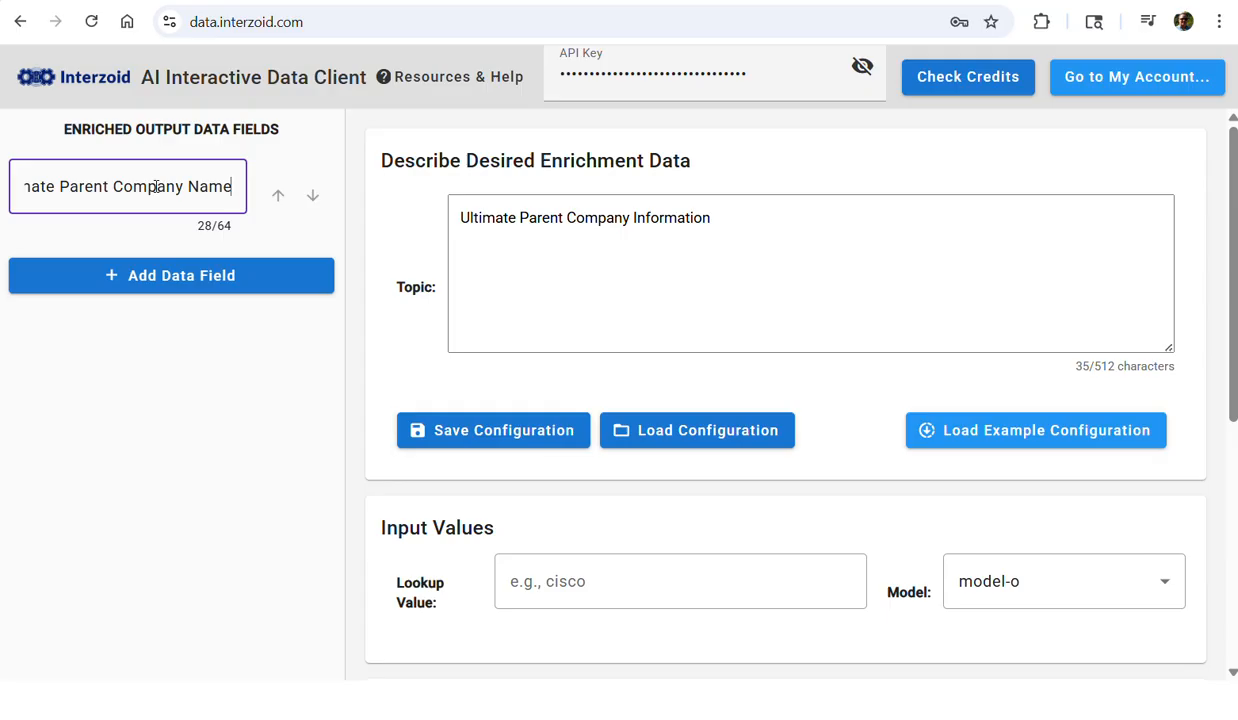
- Add a second output data field named "Ultimate Parent Company Description"
click(188, 283)
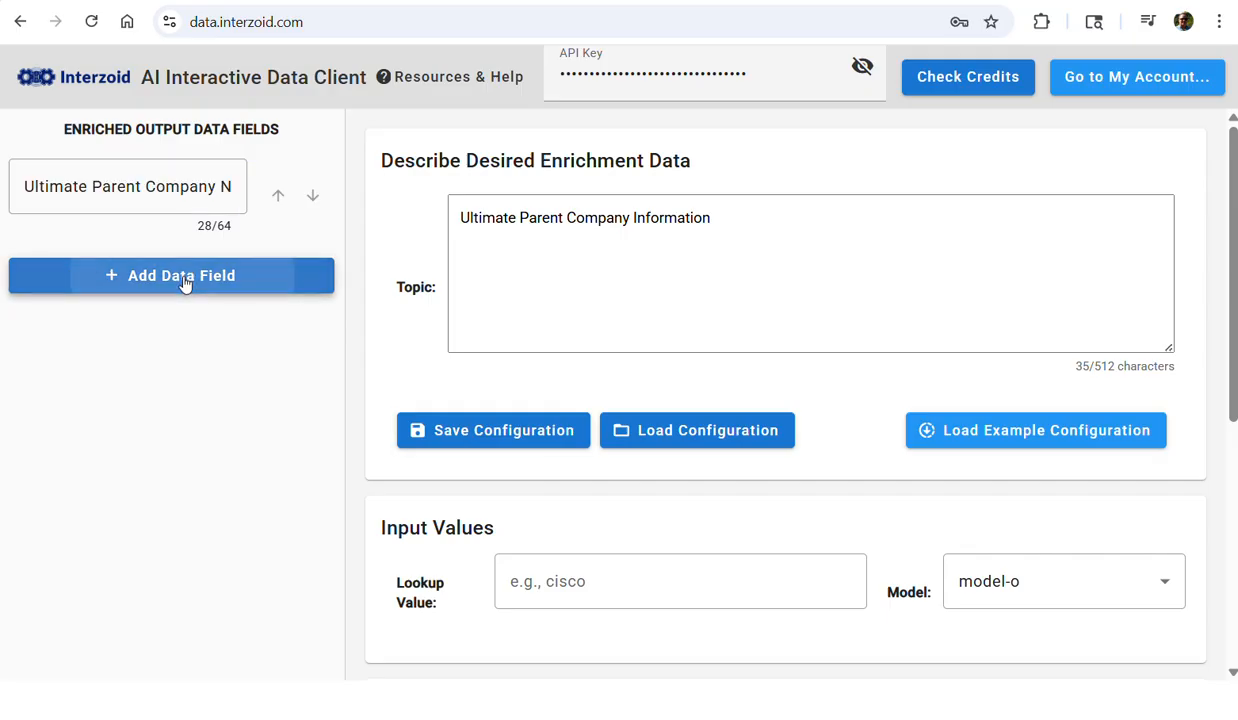
click(140, 280)
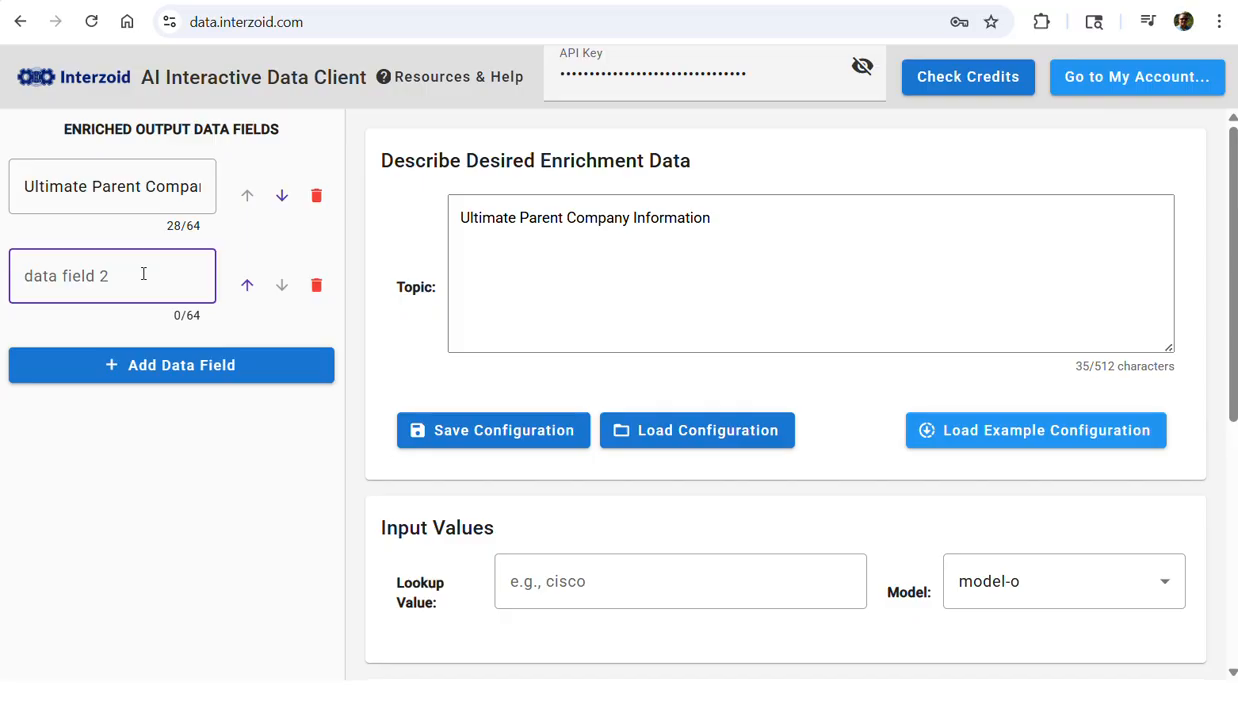
text(Ultimate Parent )
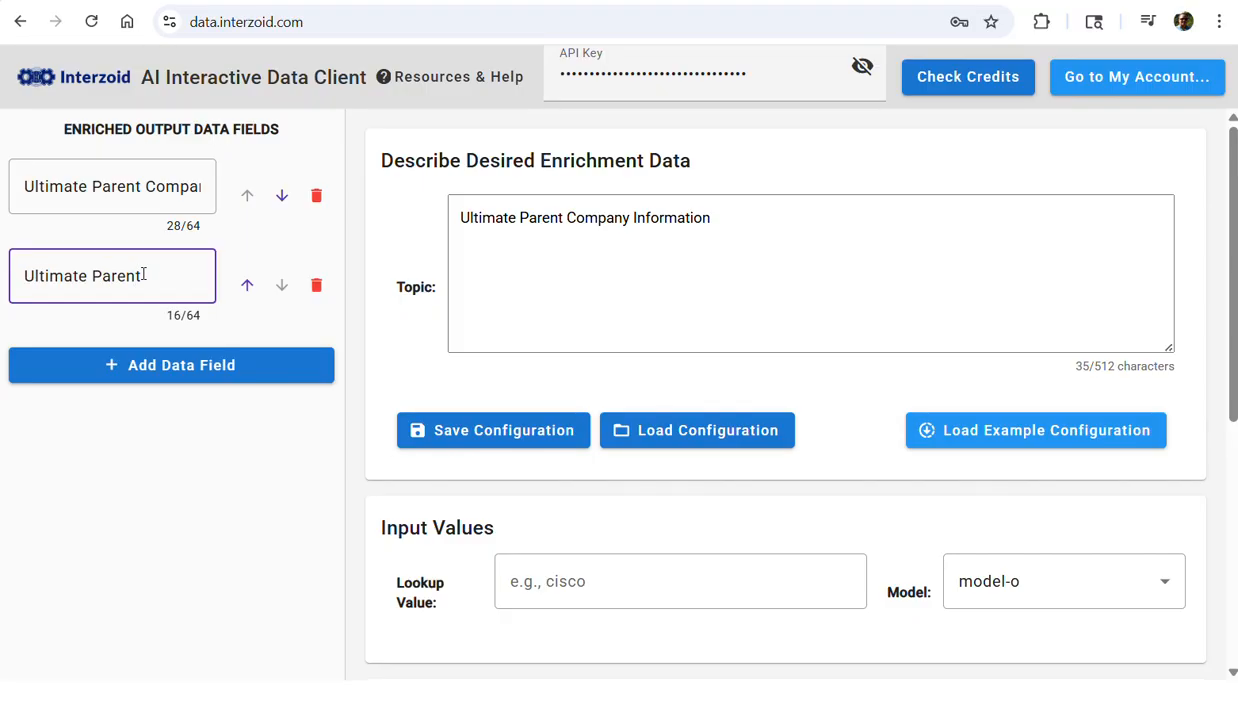
text(Company Description)
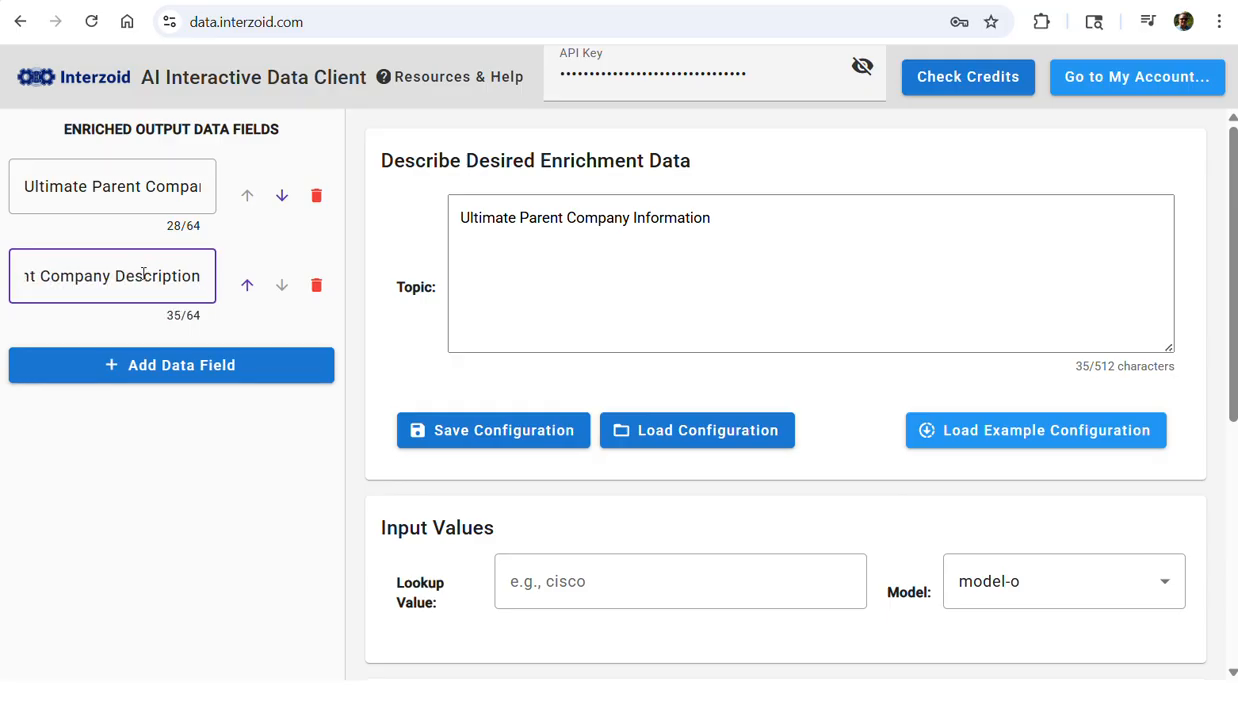
- Add a third output data field named "Ultimate Parent Company Web URL"
click(220, 376)
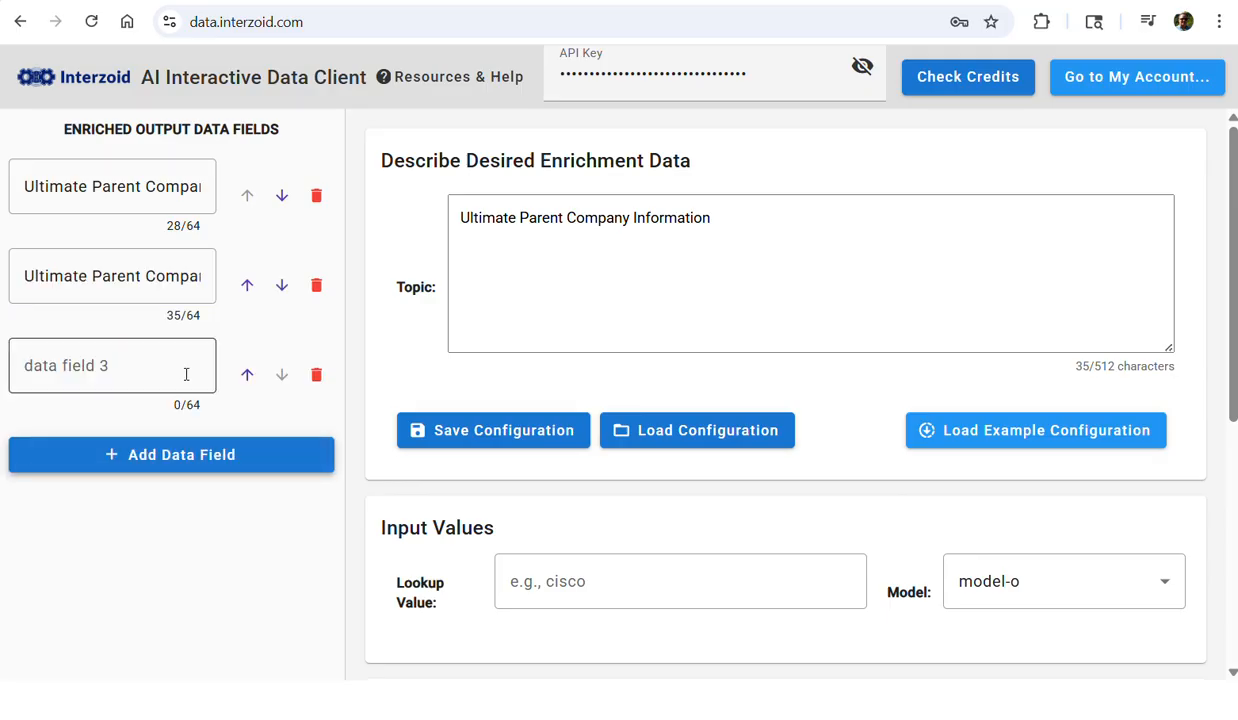
click(184, 369)
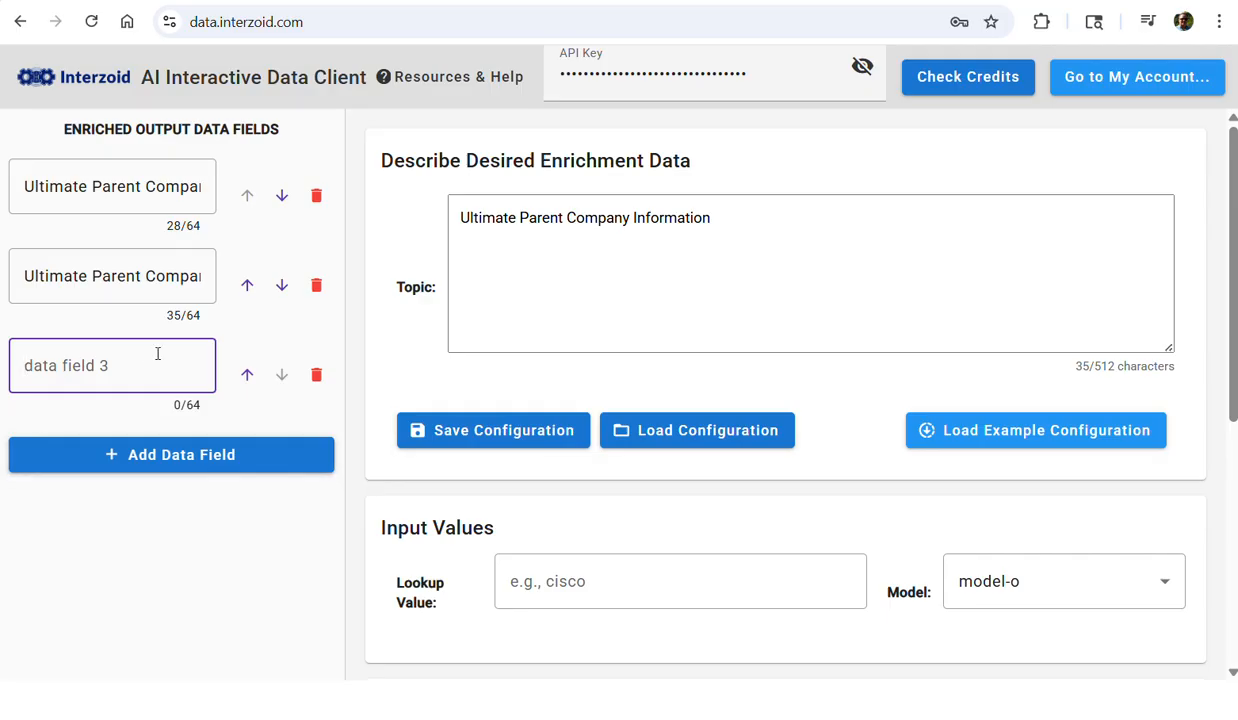
text(Ultimat)
key(BackSpace)
key(BackSpace)
text(te Parent Co)
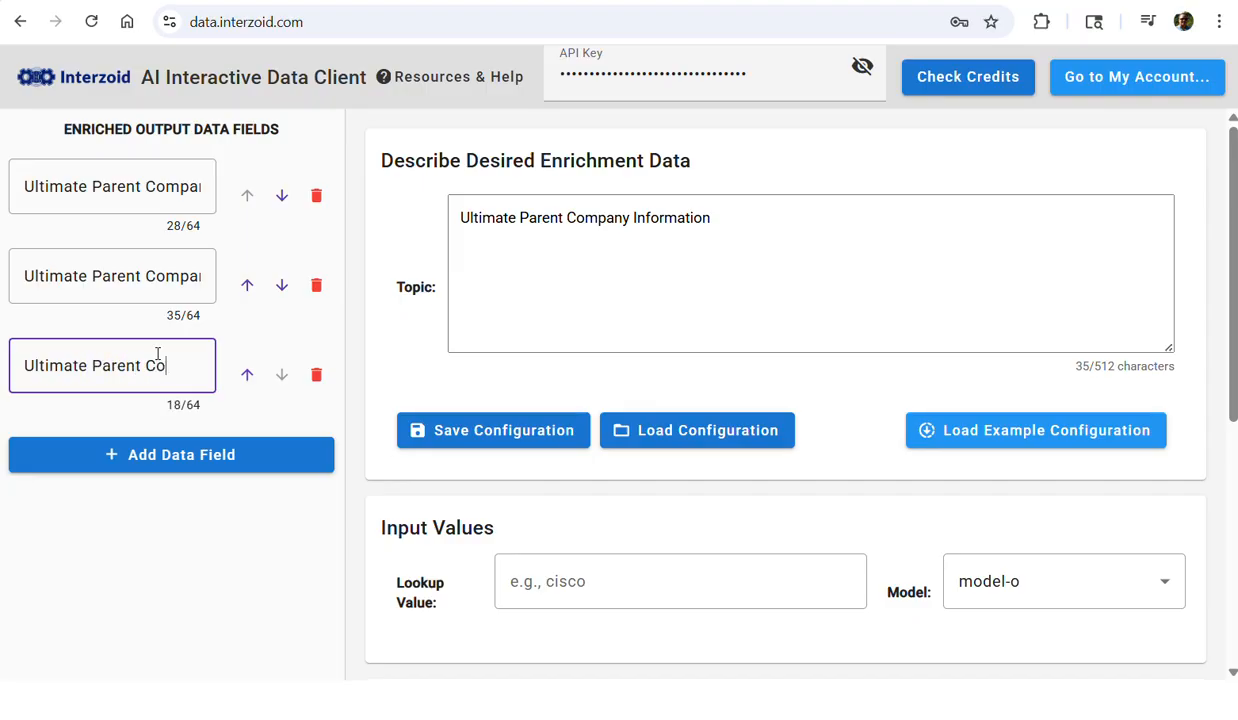
text(mpany Web URL)
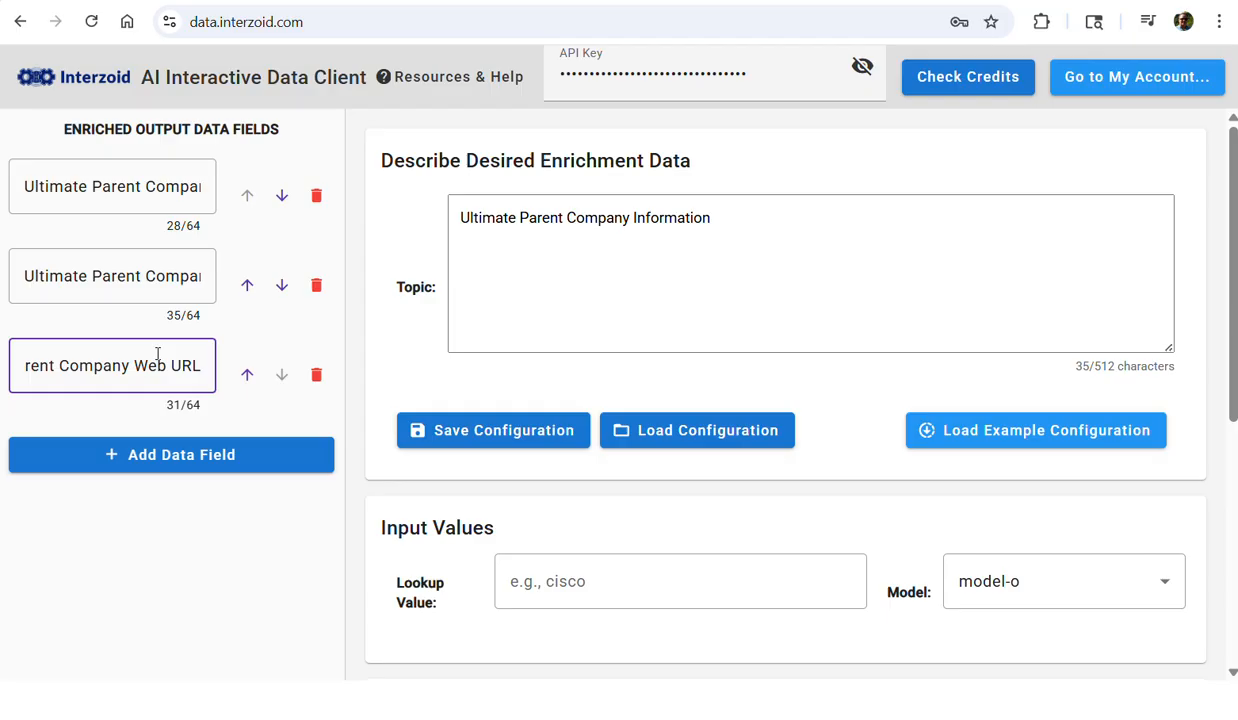
- Add a fourth output data field named "Ultimate Parent Company Reference URL"
click(171, 468)
click(134, 463)
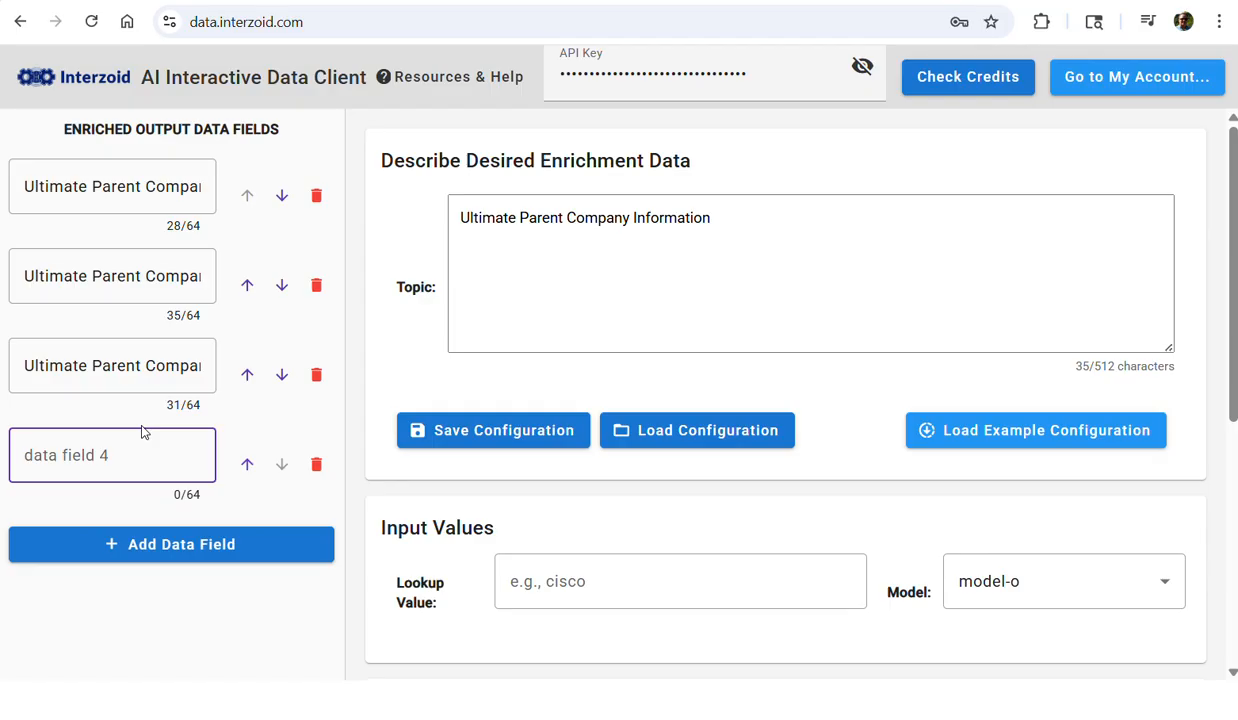
text(Ultimate P)
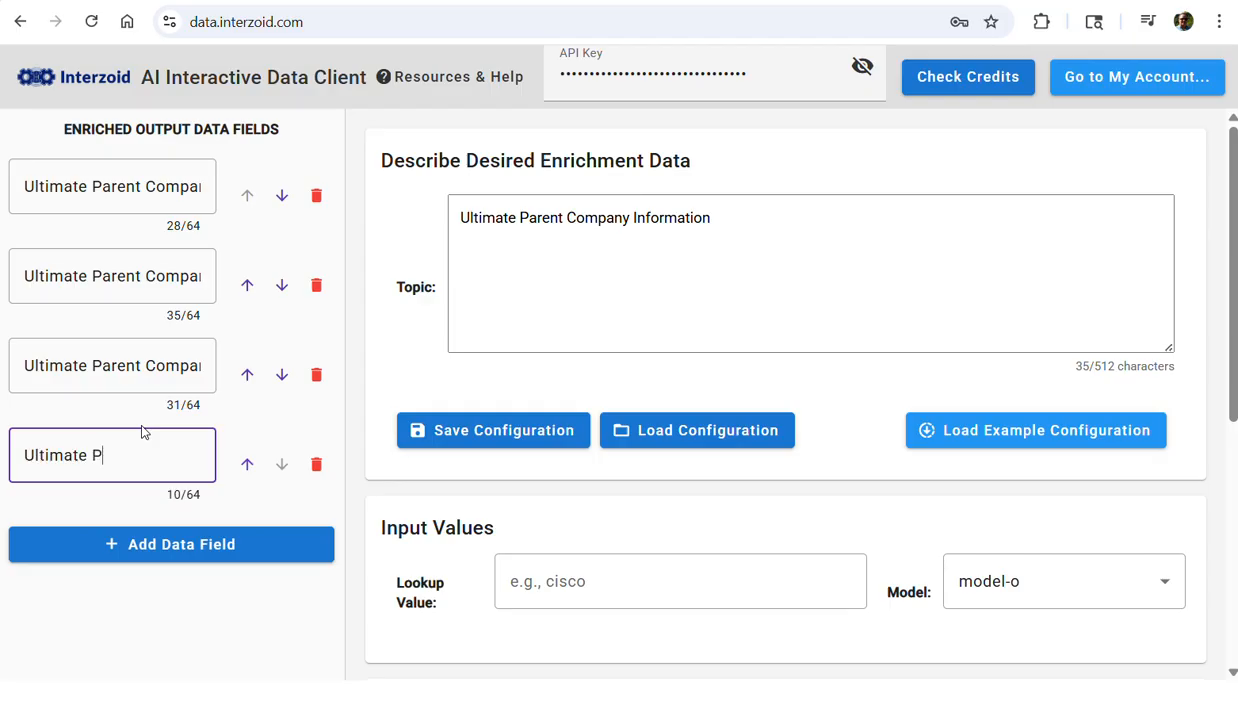
text(arent Company Referenc)
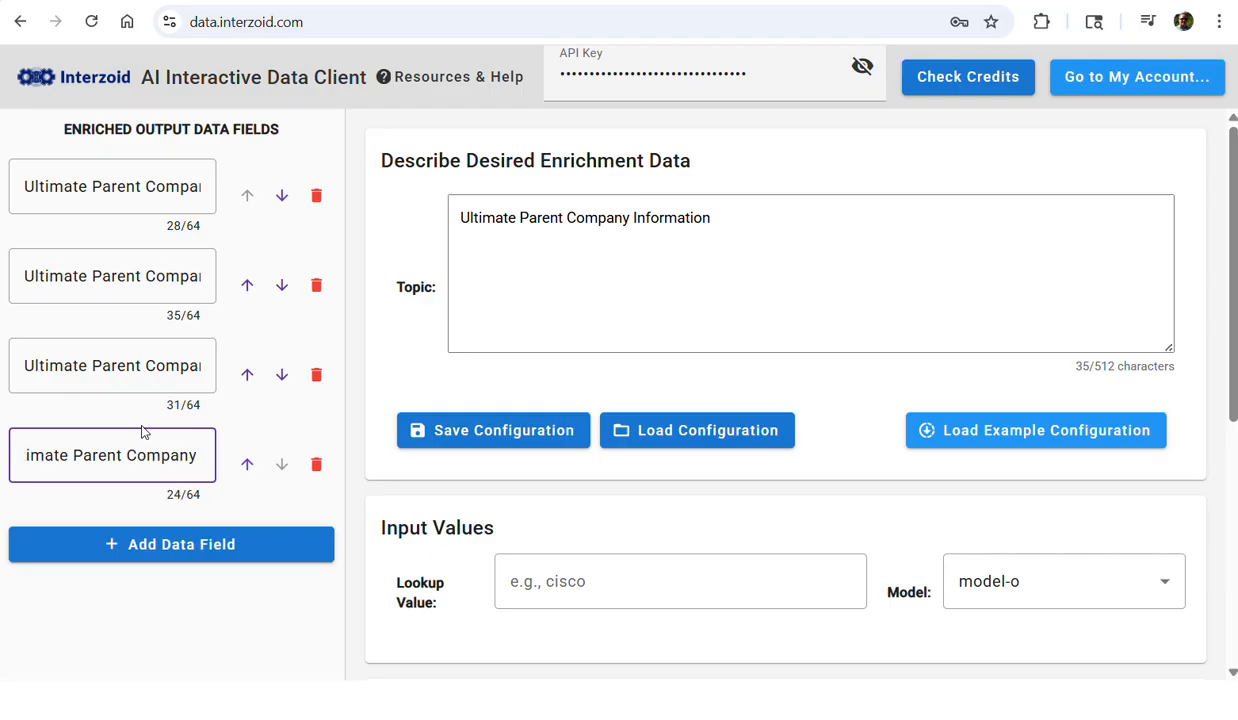
text(e URL)
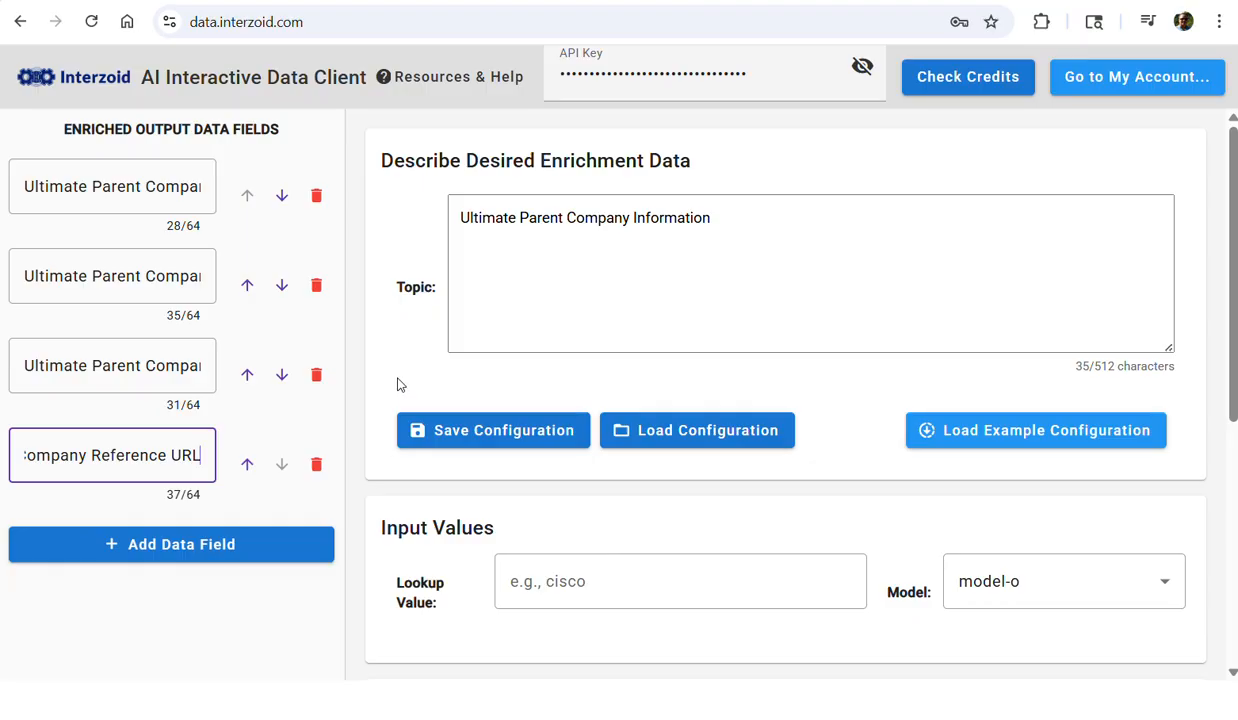
- Set the lookup value to "Slack" and choose model-a-premium as the model
click(642, 582)
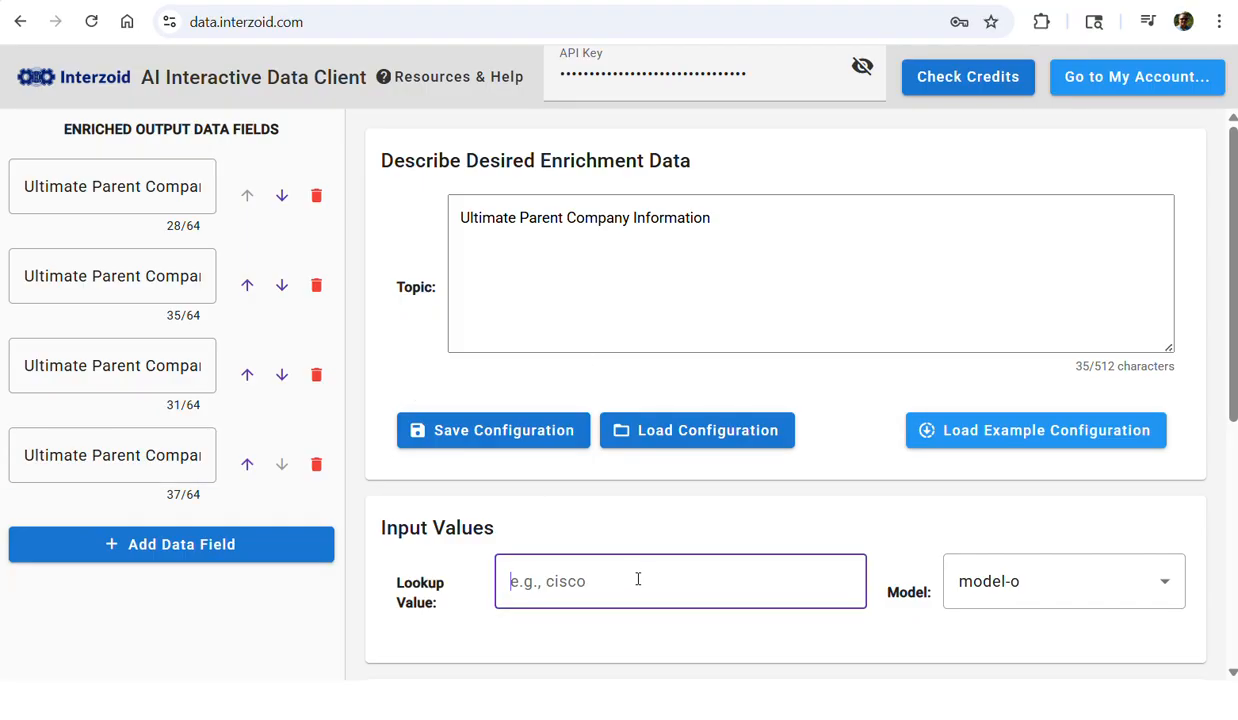
text(Slack)
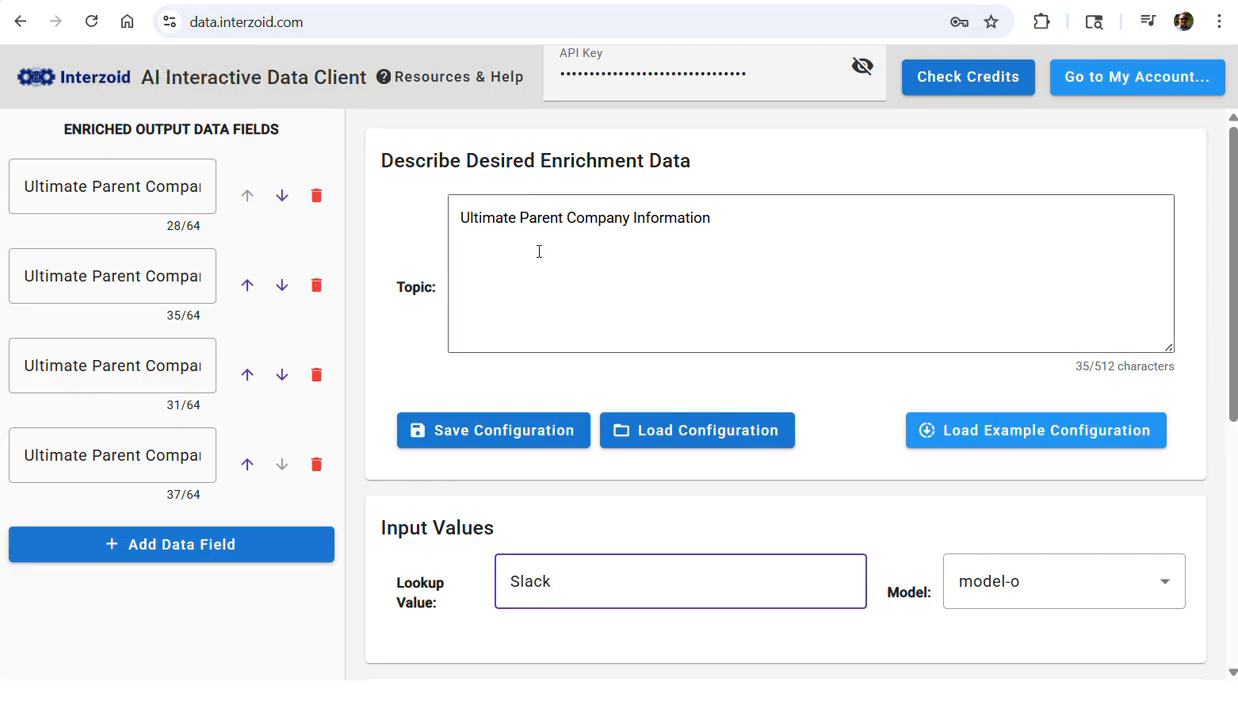
click(1167, 589)
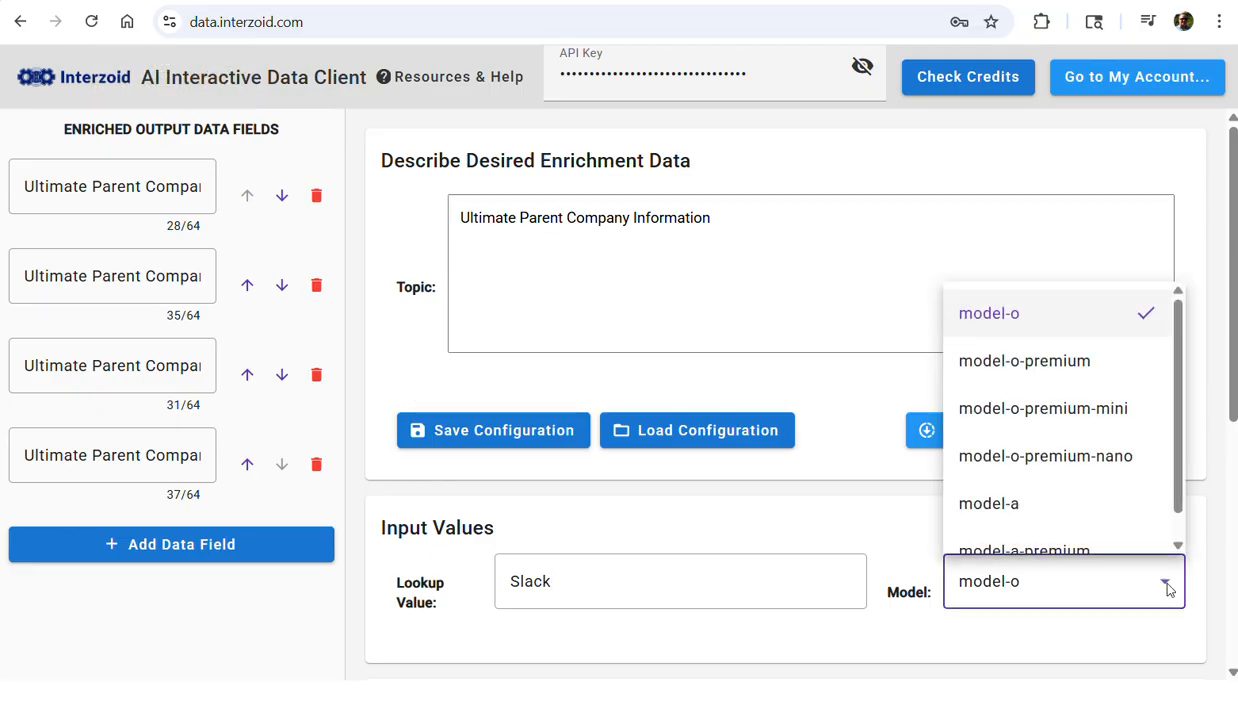
scroll(1080, 442, down, 1)
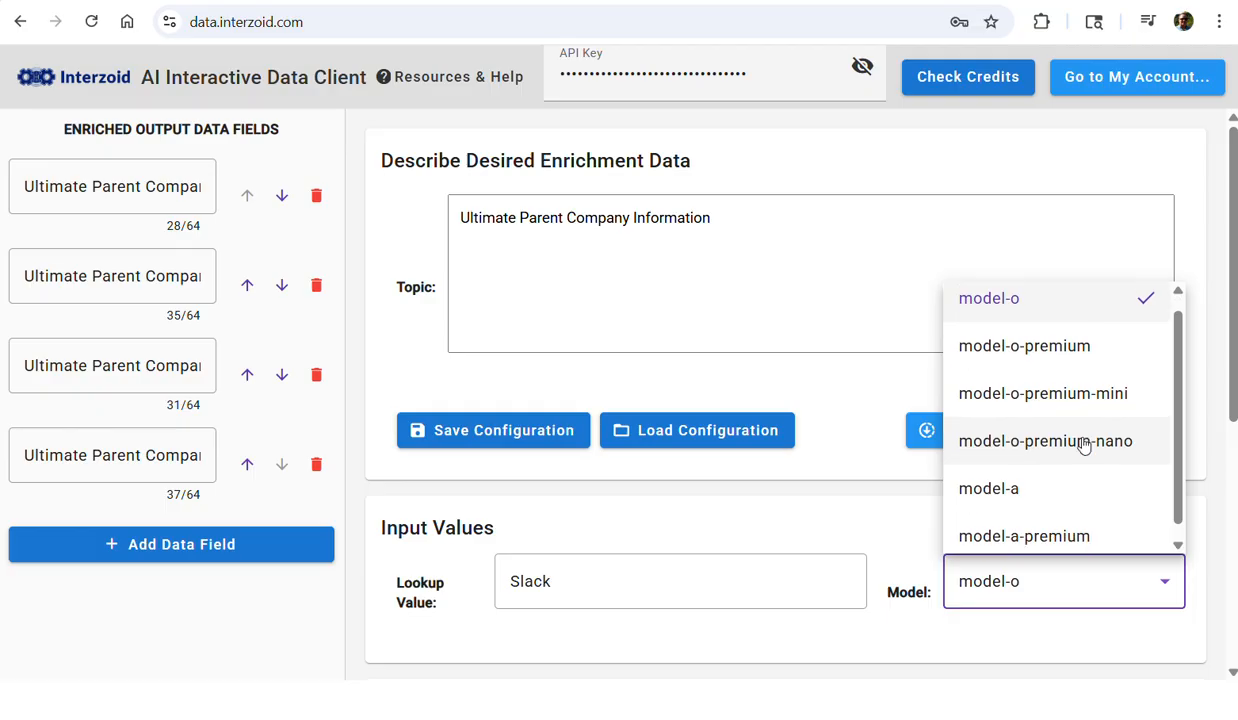
click(1068, 522)
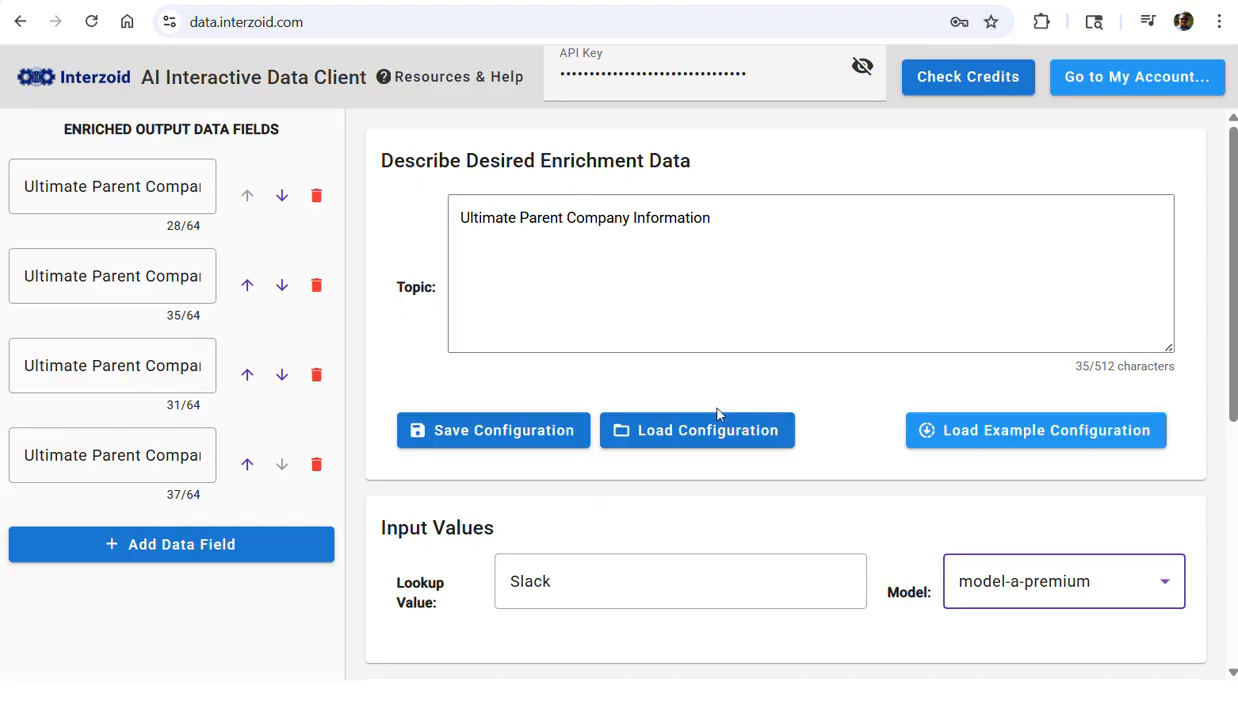
- Run the enrichment for the entered lookup value
scroll(686, 553, down, 1)
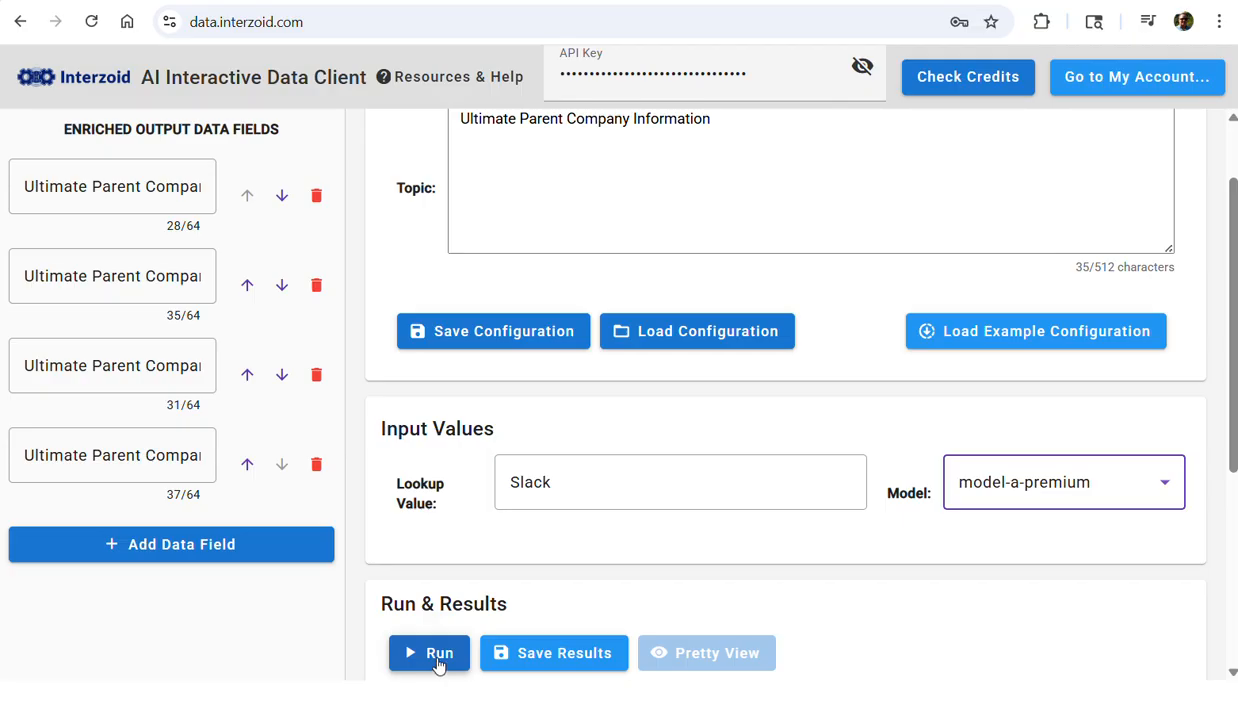
scroll(437, 665, down, 2)
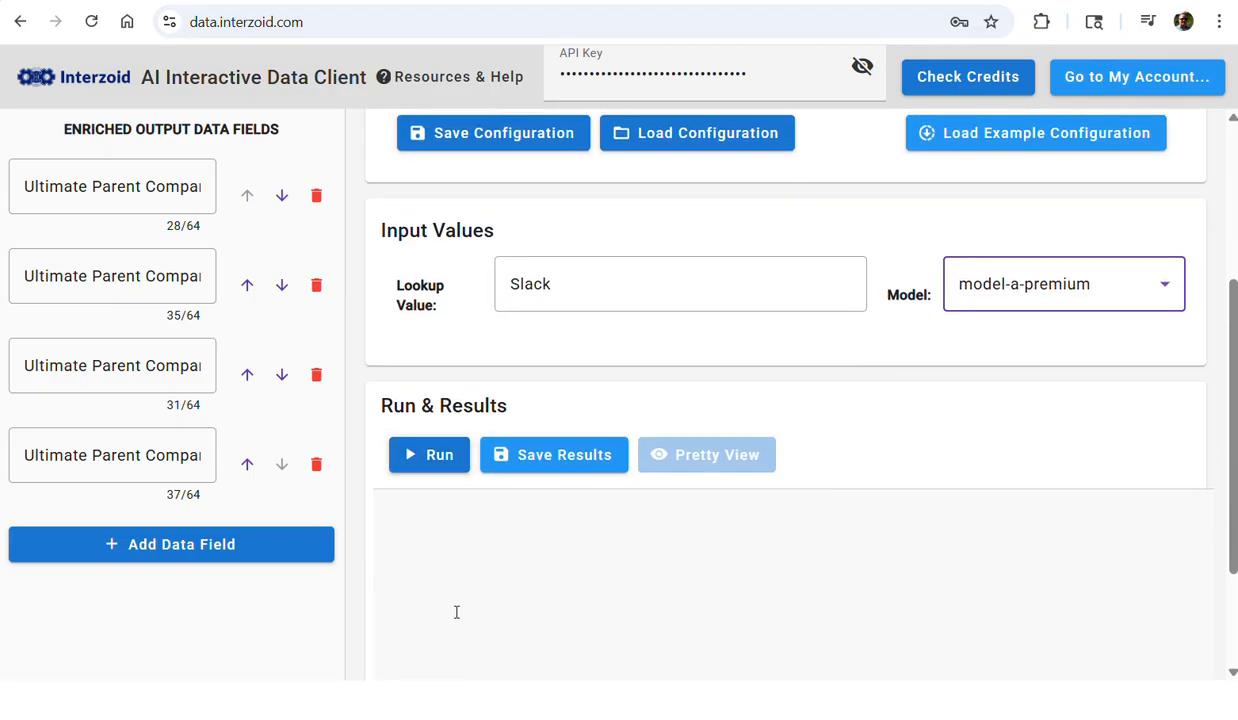
click(428, 457)
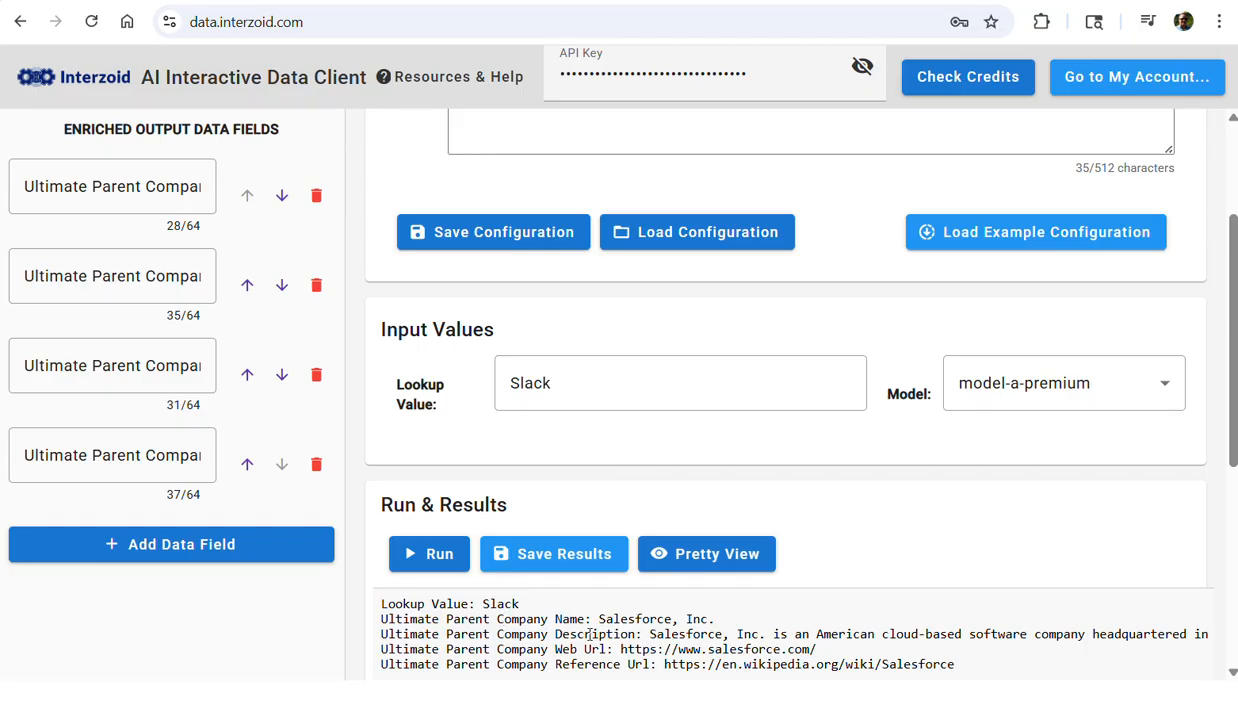
- Review all returned parent company fields in the Pretty View of the results, and close it
scroll(700, 628, down, 2)
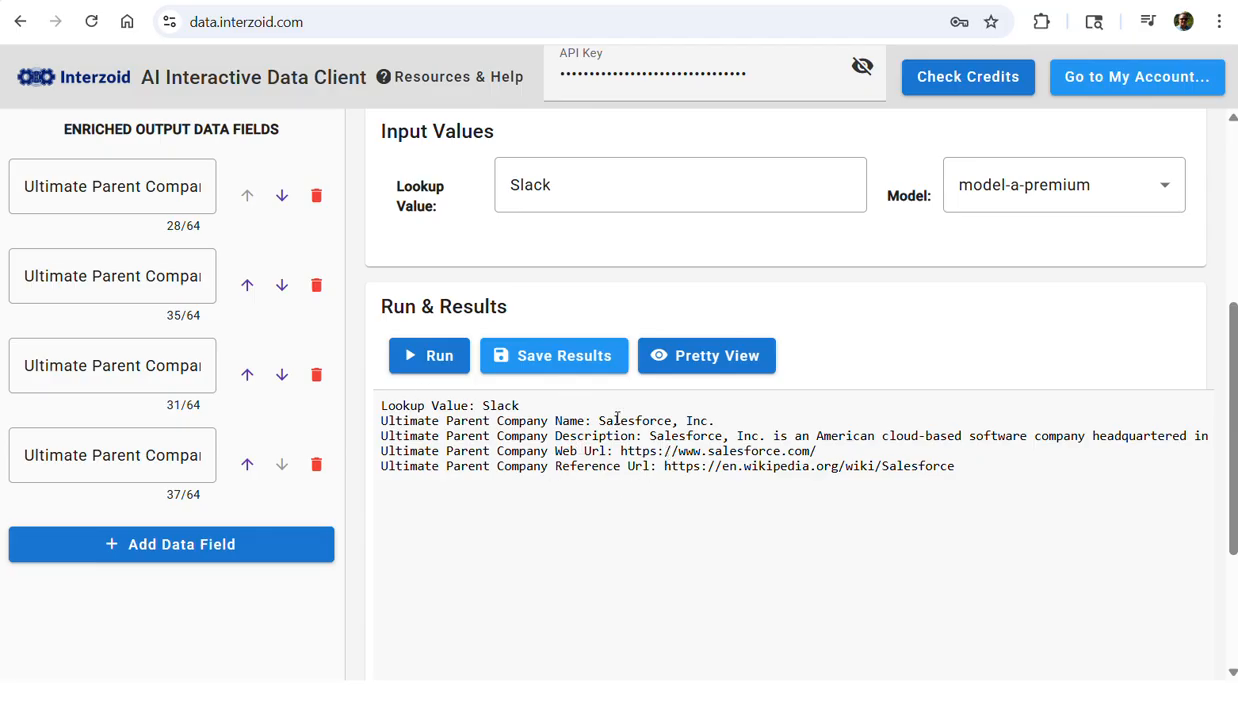
click(715, 366)
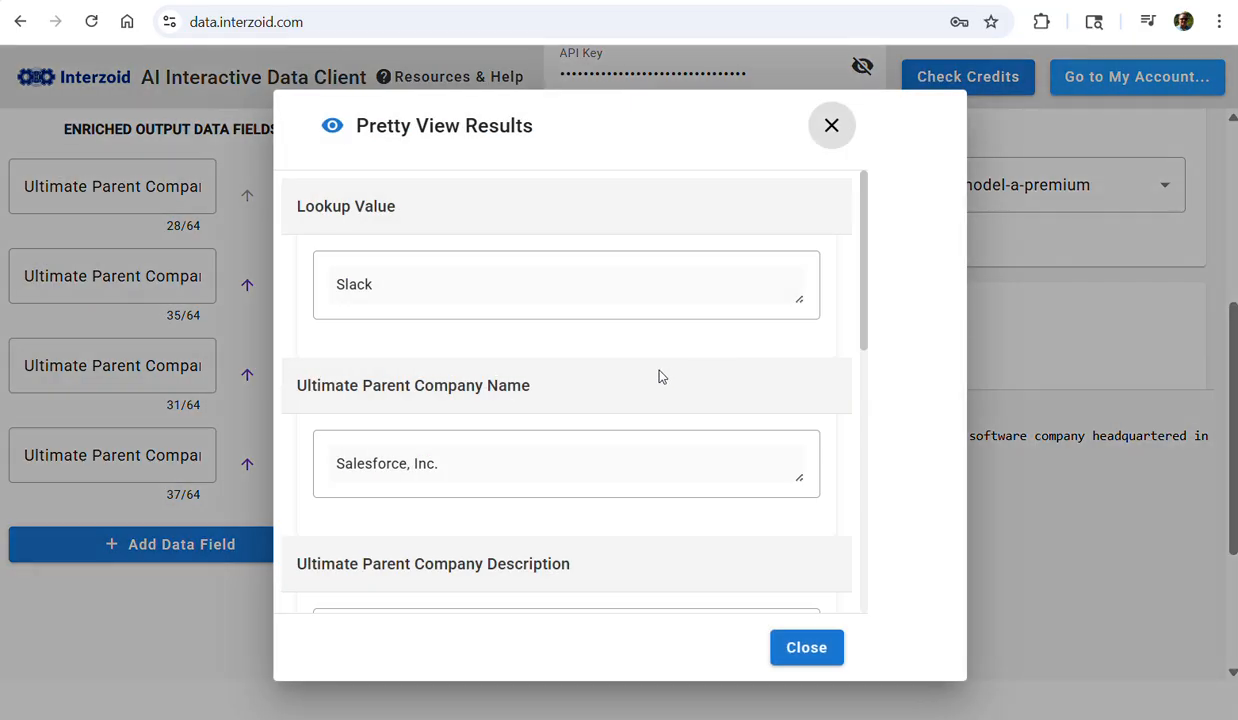
scroll(659, 376, down, 3)
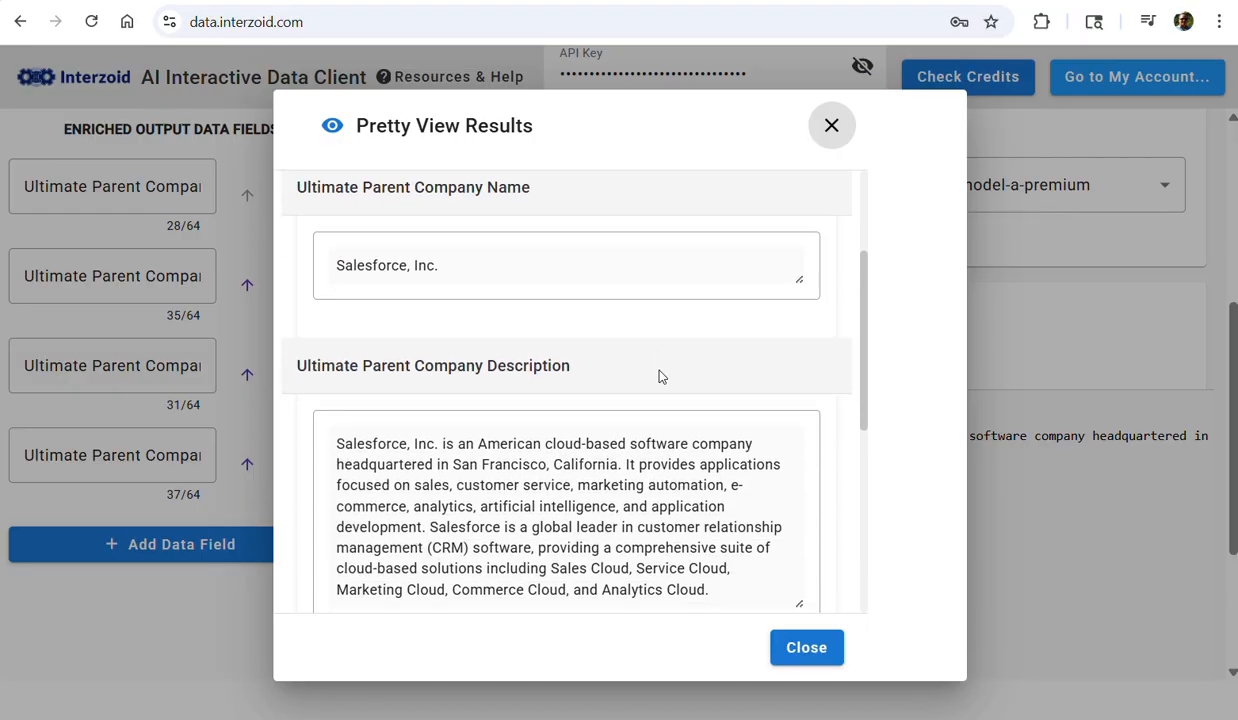
click(659, 372)
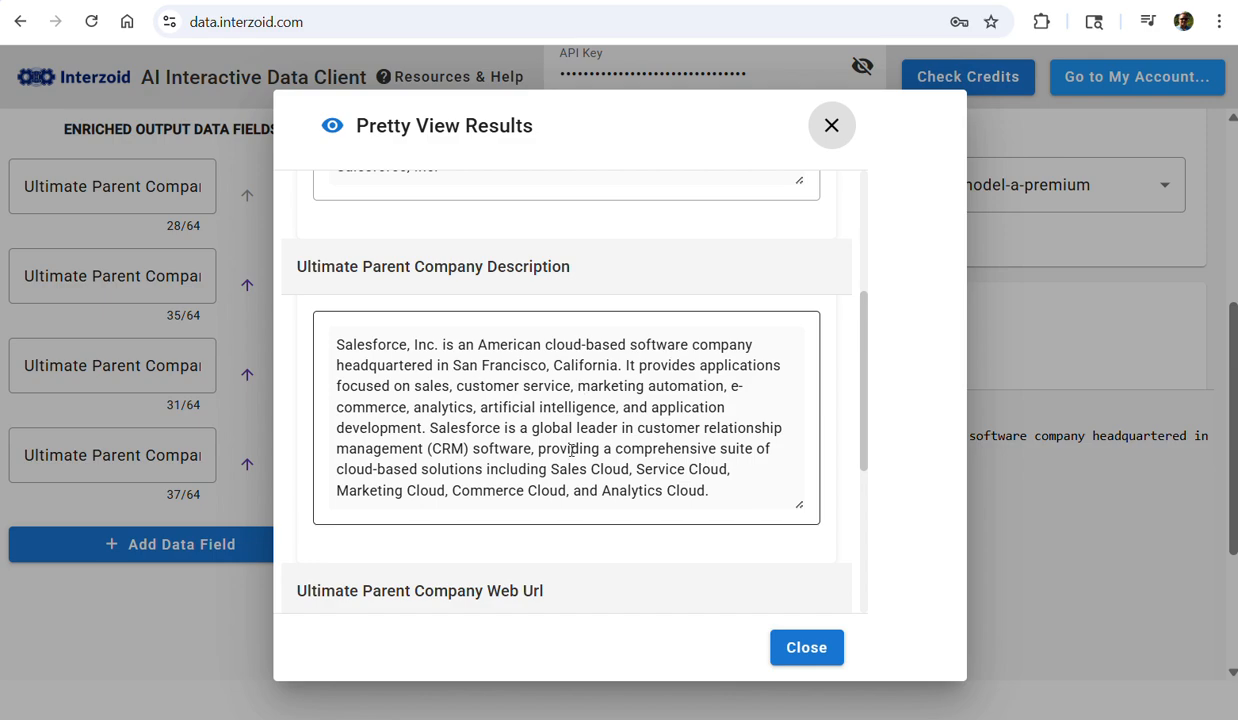
scroll(573, 452, down, 2)
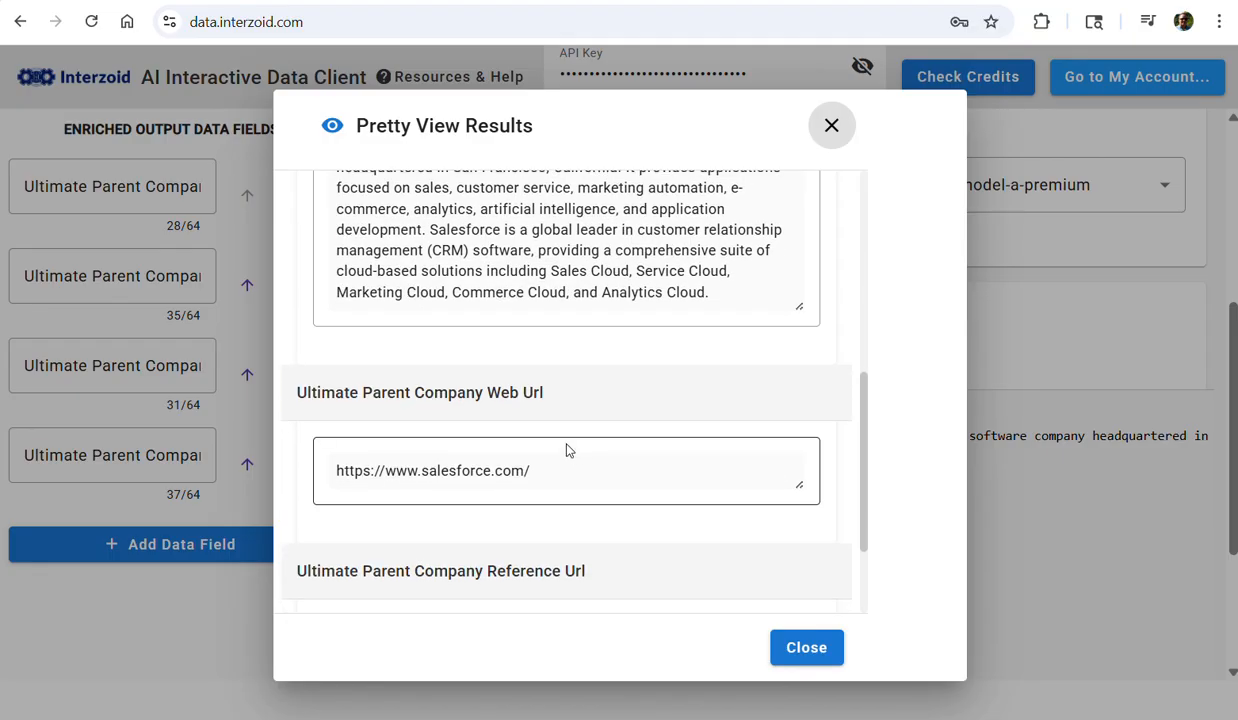
scroll(542, 476, down, 2)
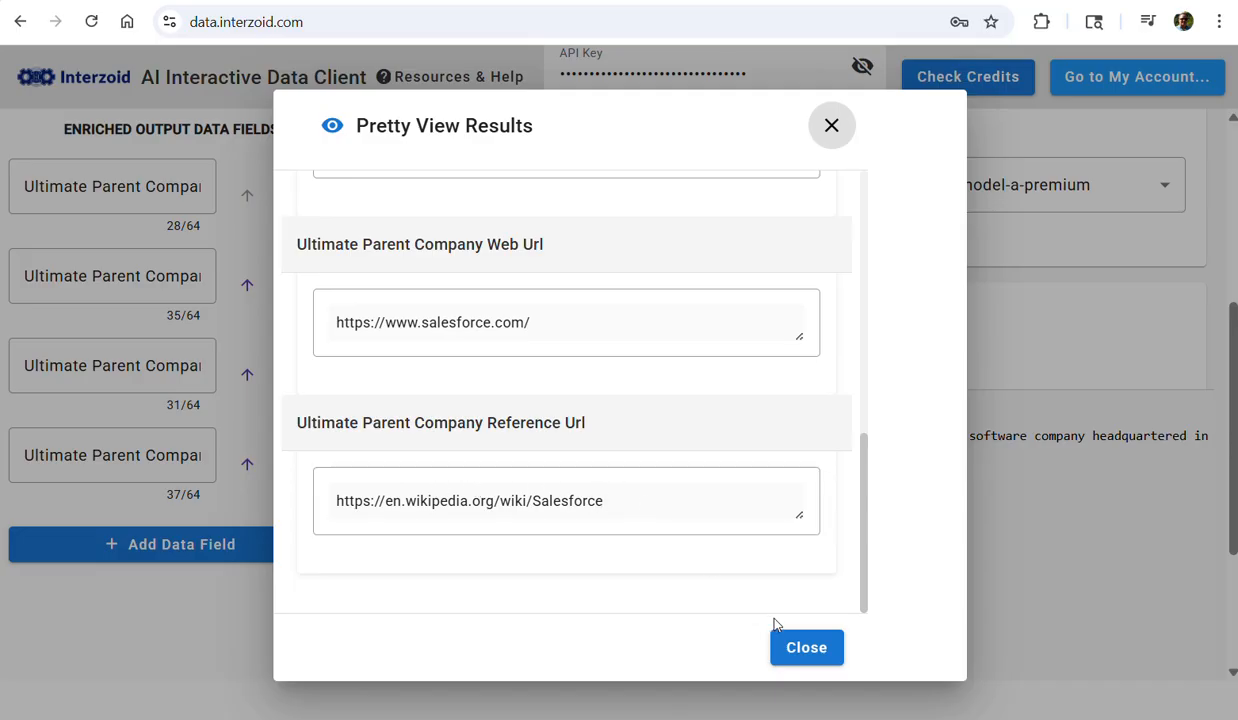
click(795, 652)
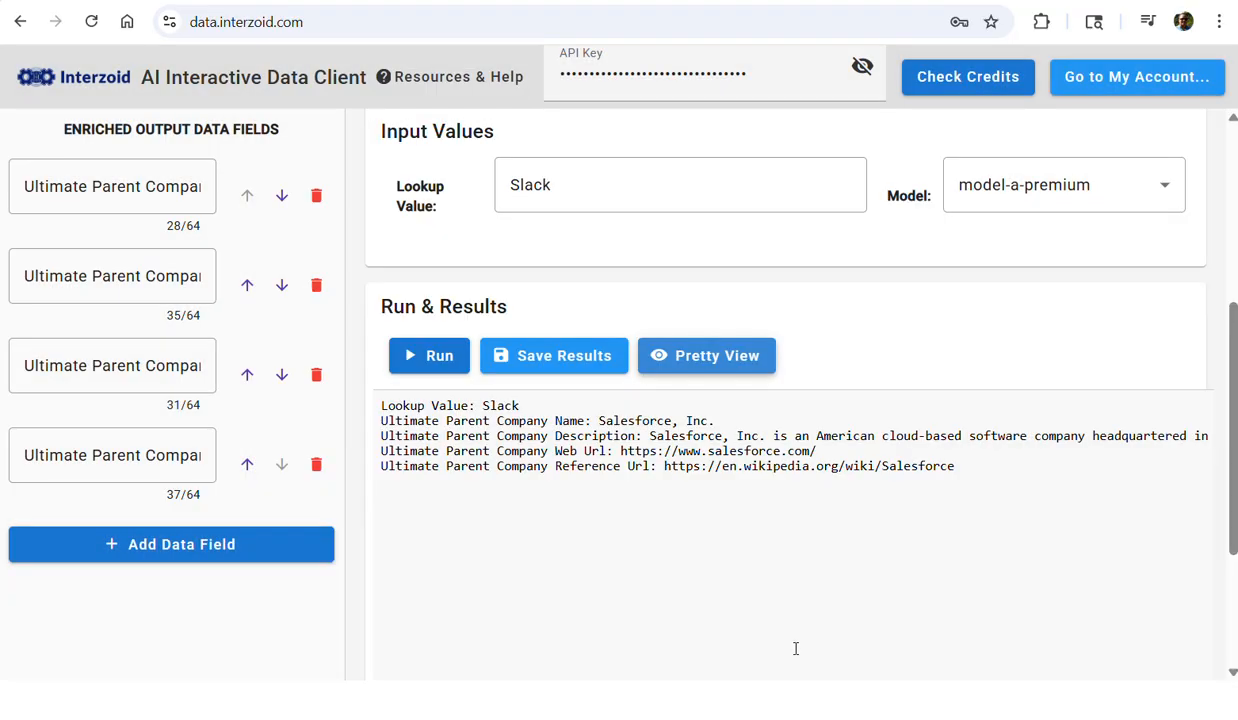
- Replace the lookup value with "Juniper Networks" and run the enrichment
click(567, 185)
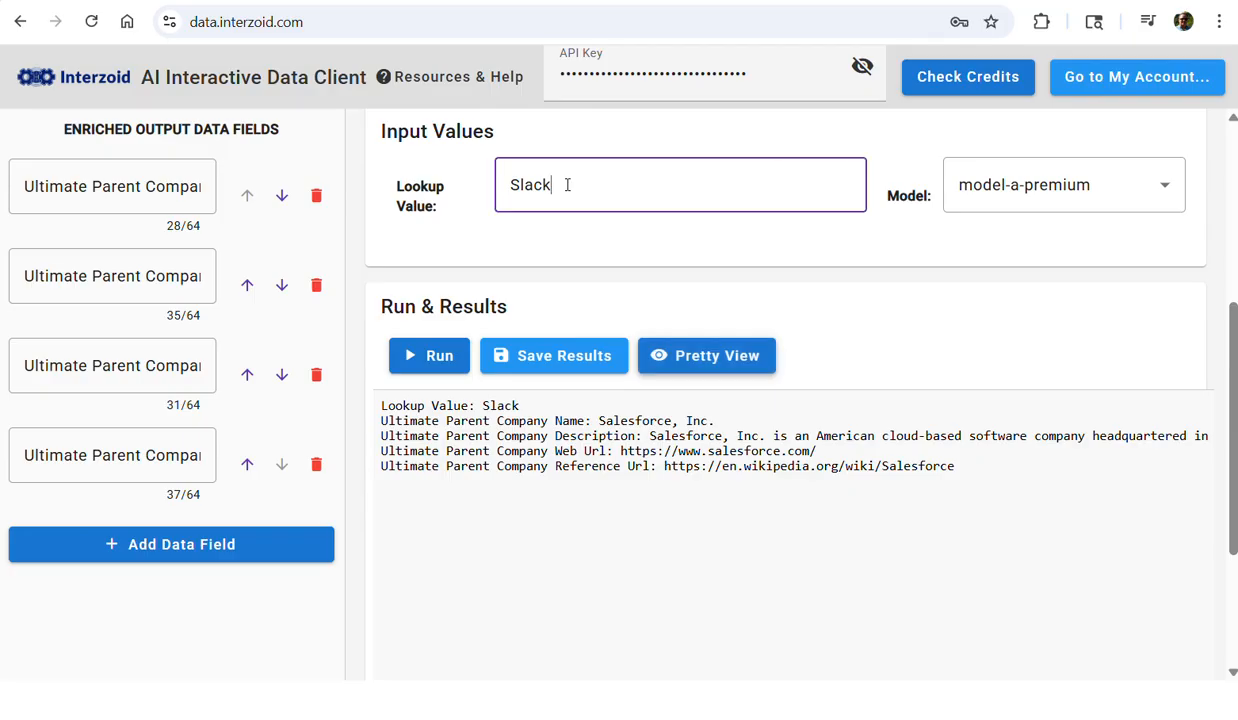
drag(566, 185, 517, 204)
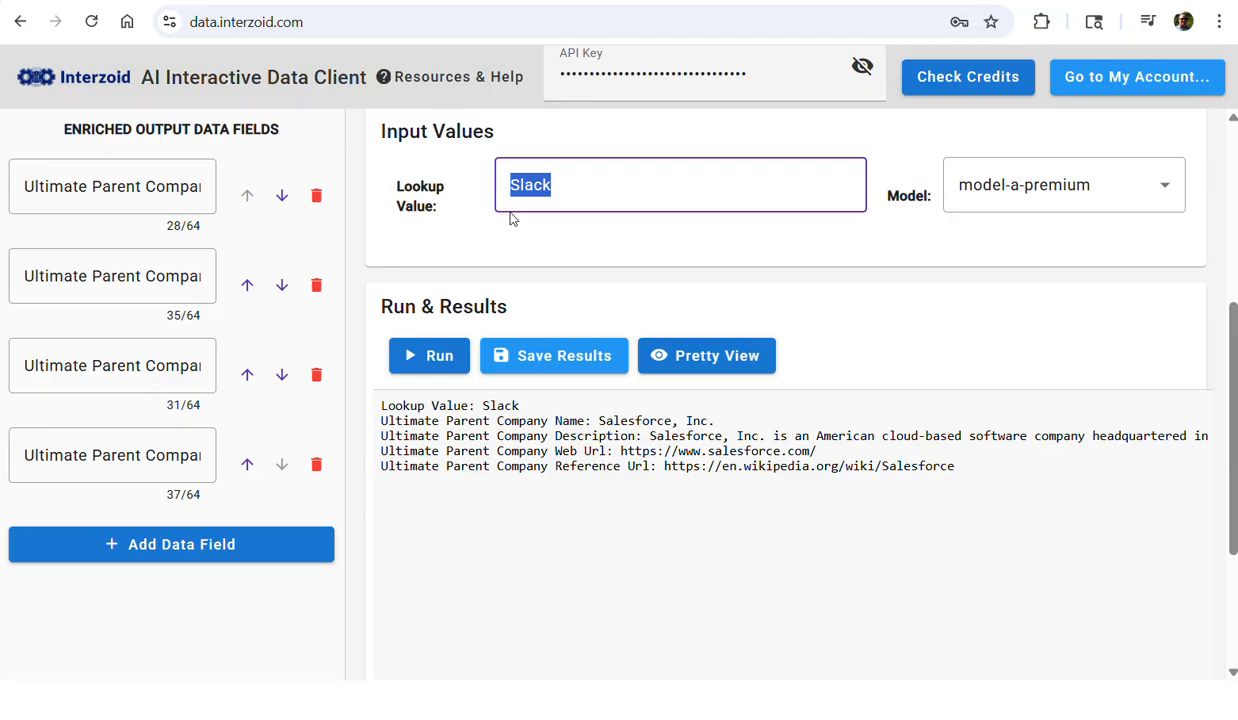
text(Juniper Neto)
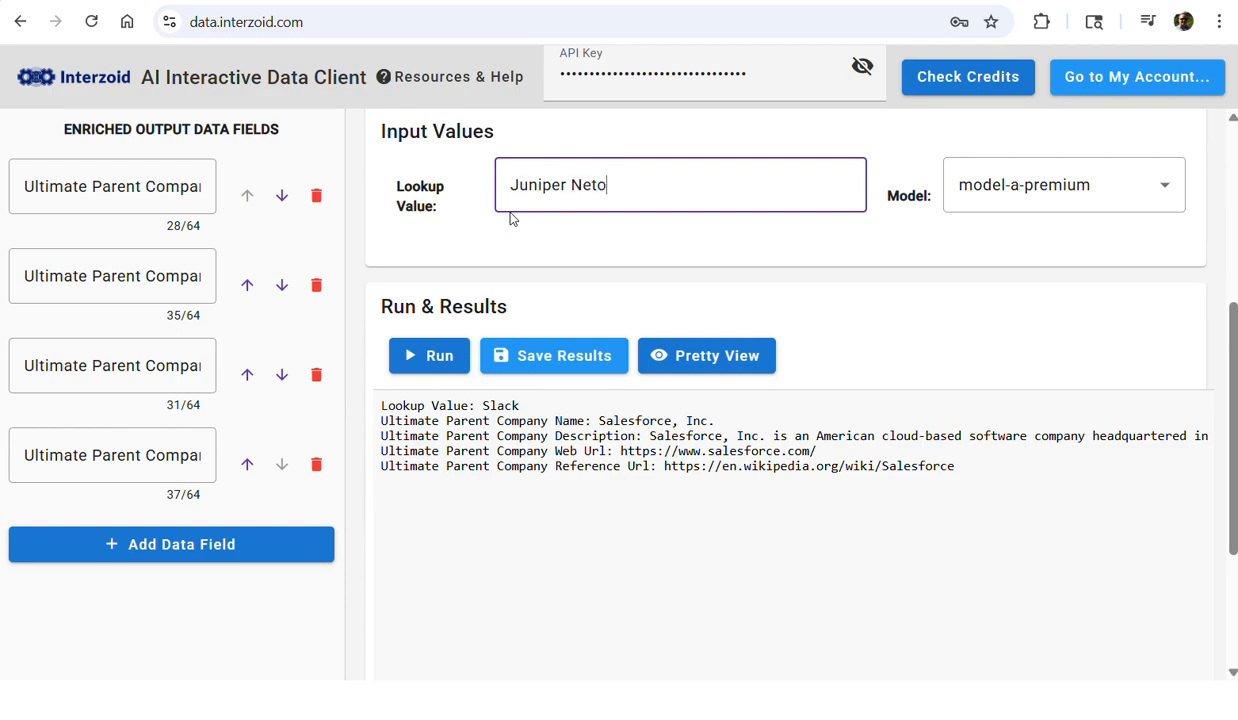
key(BackSpace)
text(works)
click(422, 368)
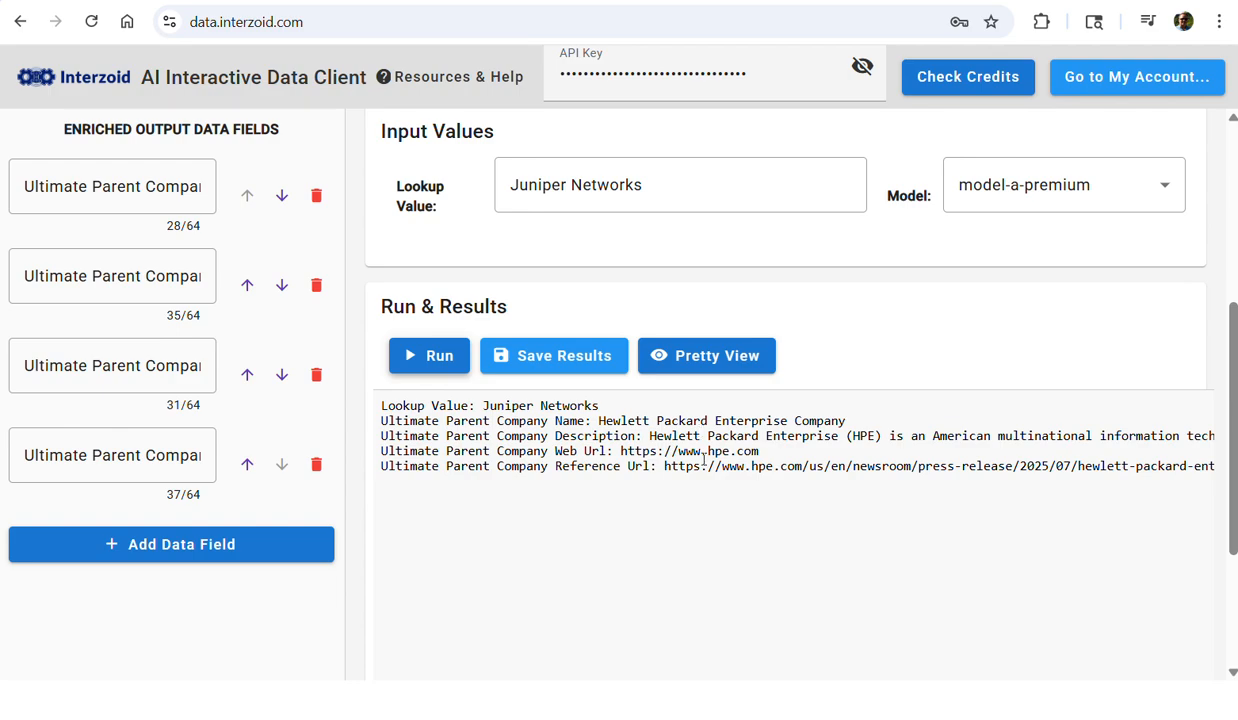
- Review the parent company fields returned for Juniper Networks in the Pretty View, through to the reference URL, and close it
click(689, 362)
scroll(690, 367, down, 6)
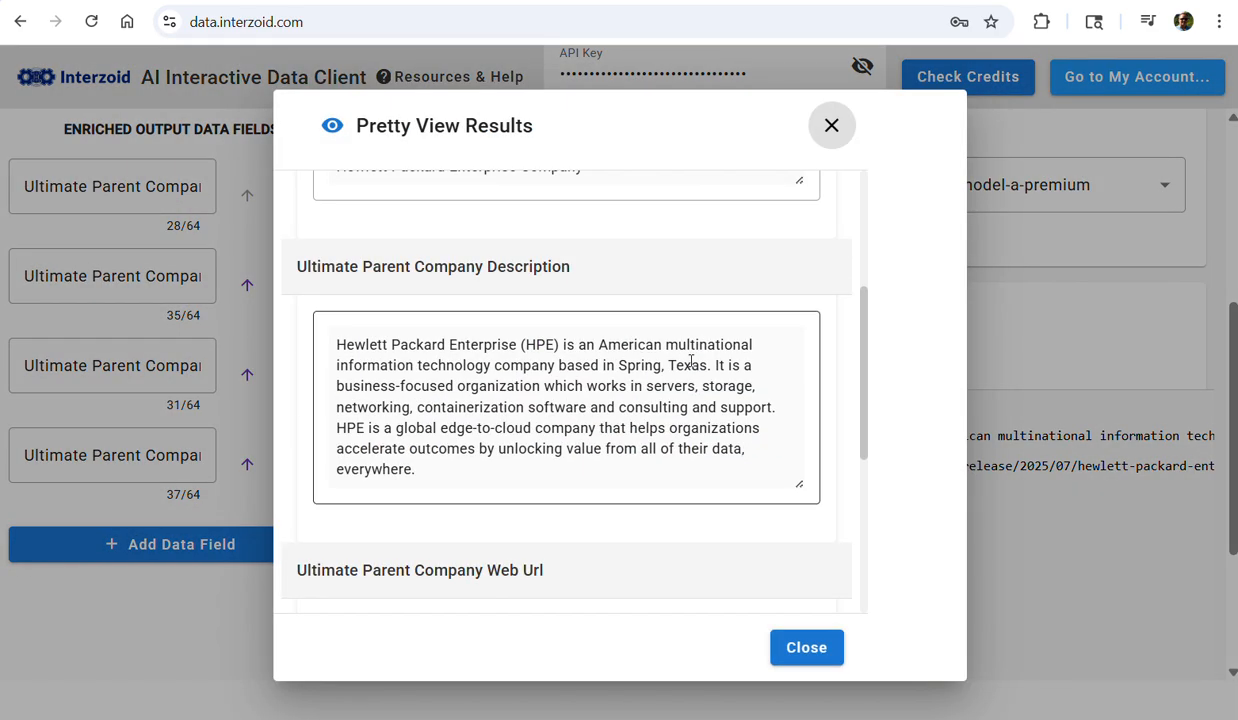
scroll(690, 361, down, 2)
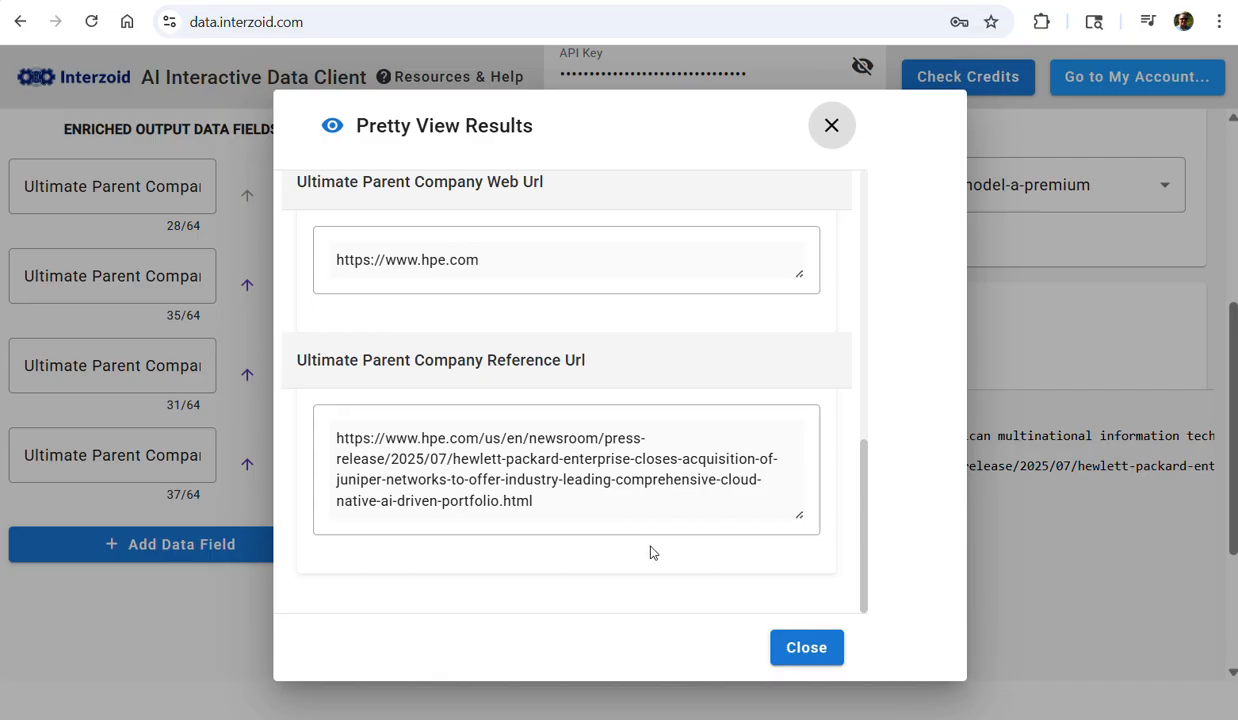
click(798, 652)
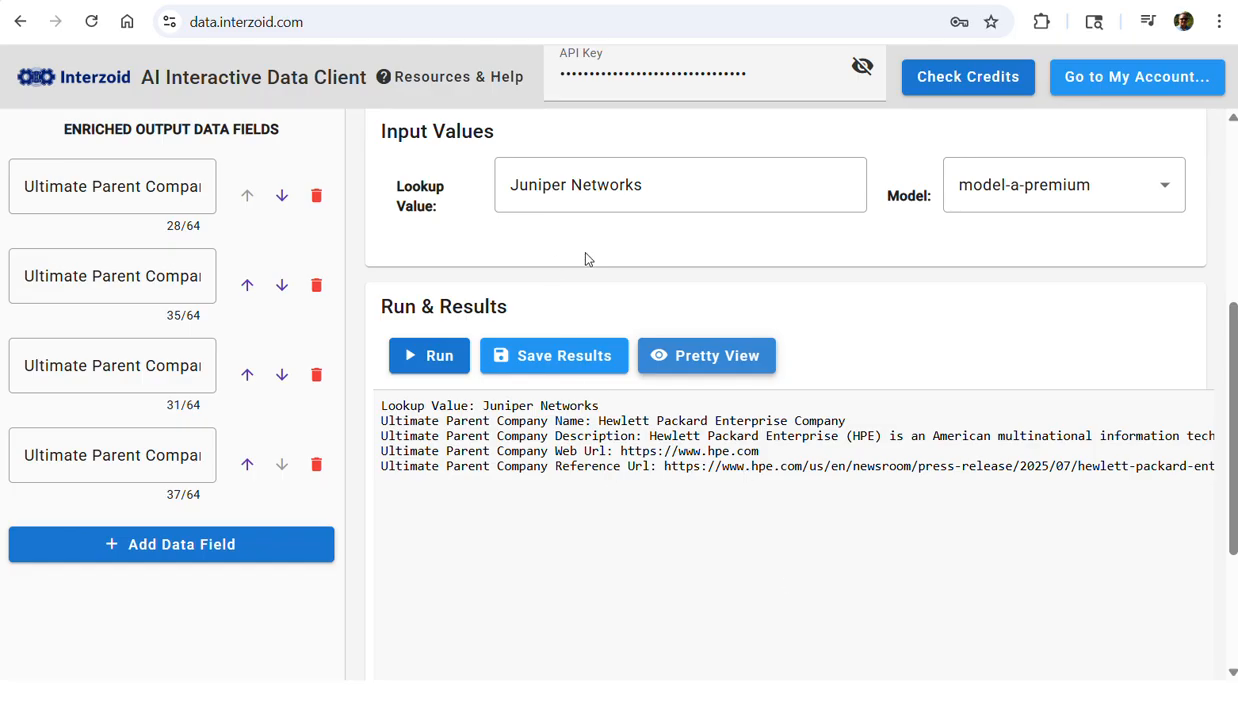
- Examine the API call used for this enrichment, including its topic, lookup, model and output parameters
scroll(716, 283, down, 2)
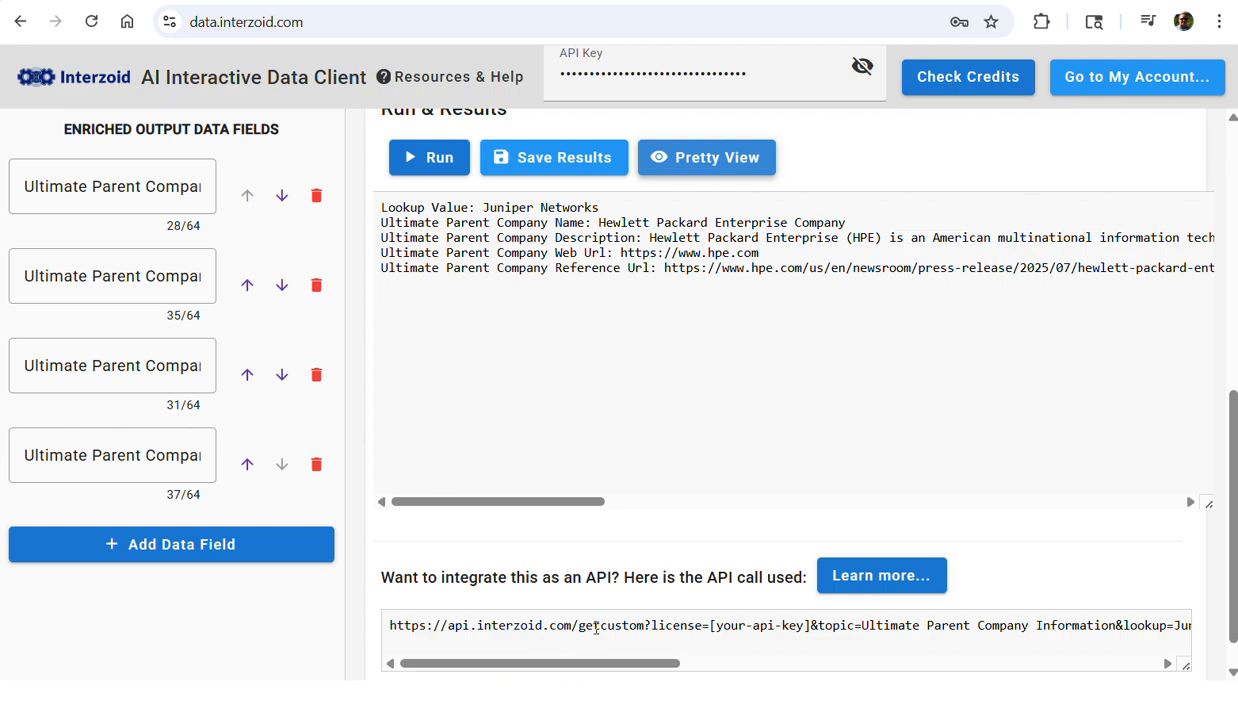
drag(630, 668, 812, 690)
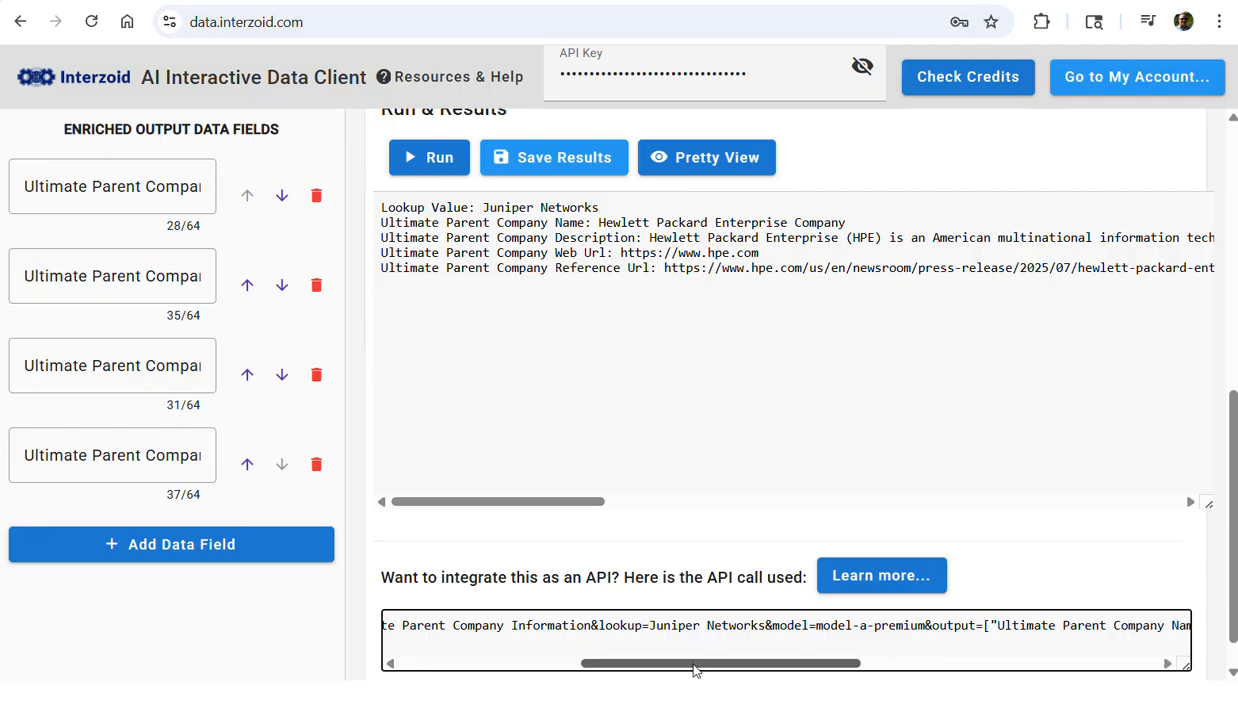
drag(693, 666, 425, 667)
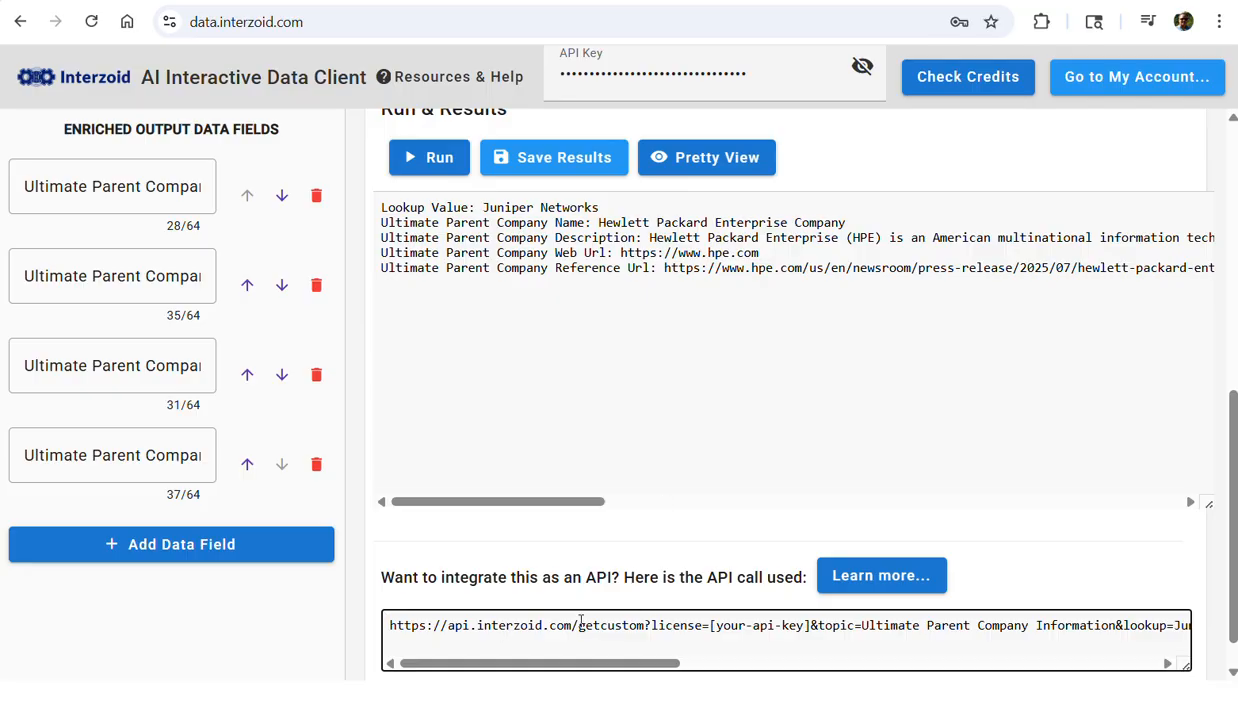
- Look over the available resources and help entries, including the documentation and AI model details, and close the list
scroll(575, 500, up, 6)
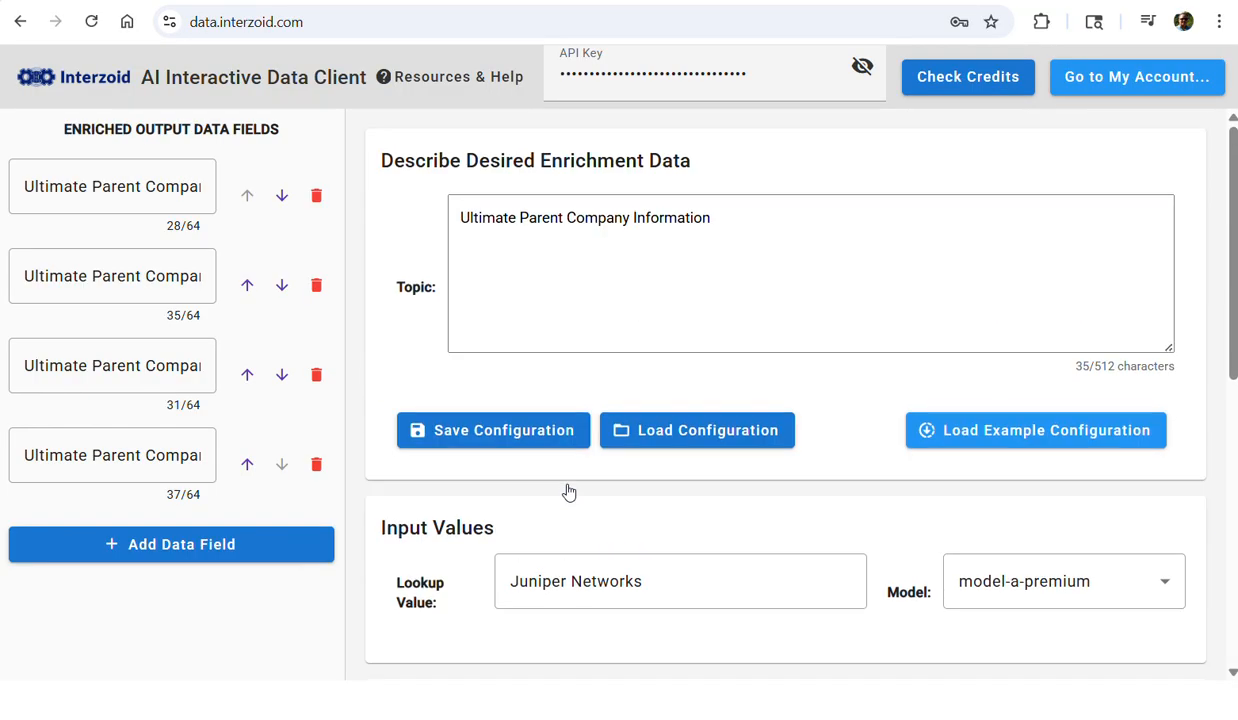
click(430, 78)
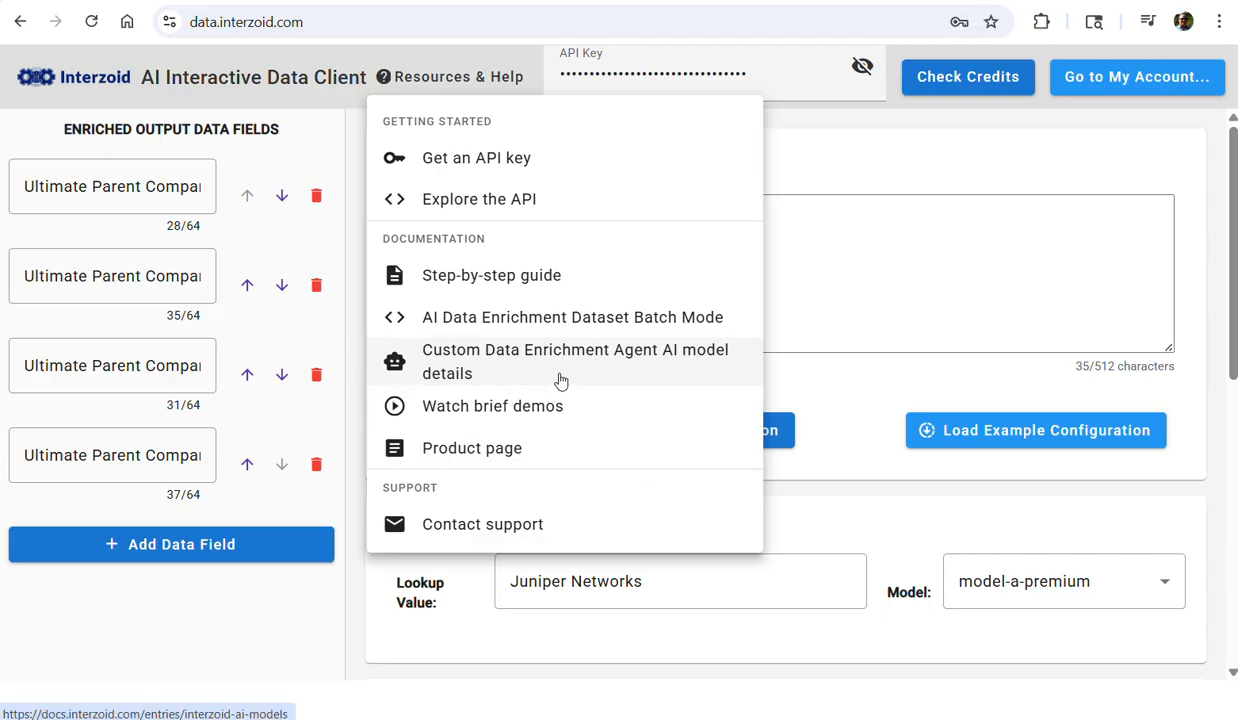
click(830, 377)
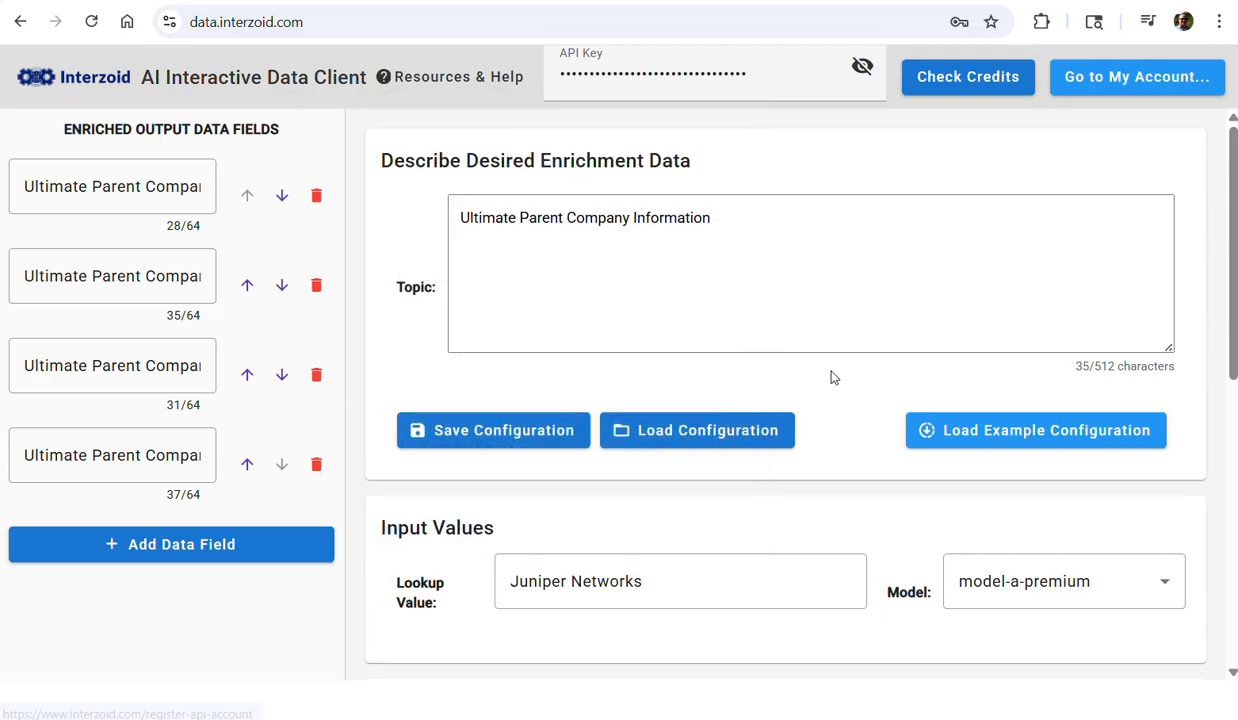